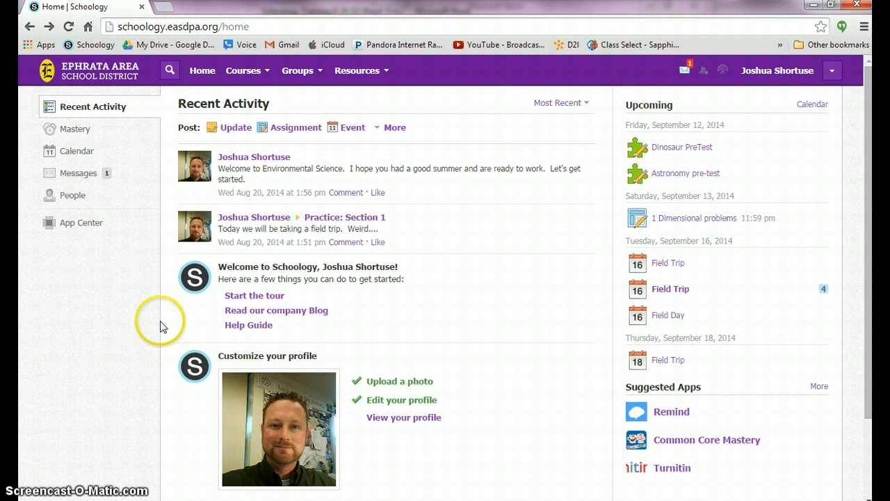
left_click(298, 26)
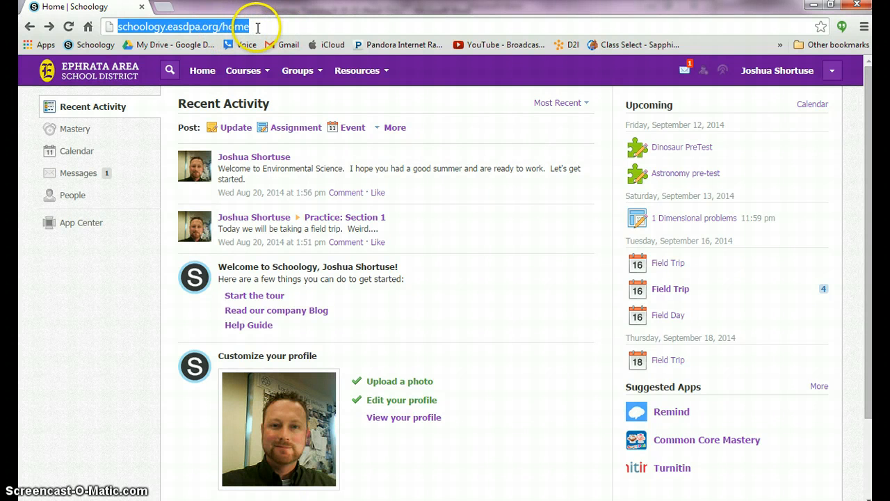
left_click(437, 104)
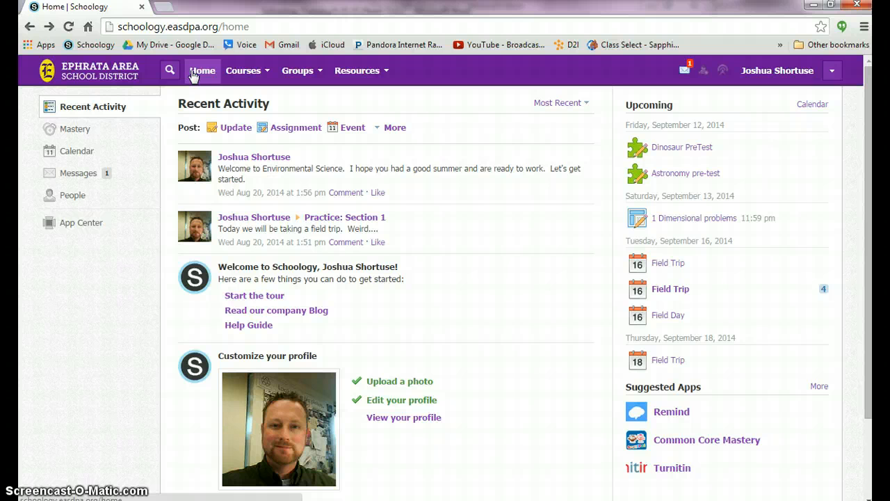
Look through the full list of enrolled and administered courses.
left_click(242, 73)
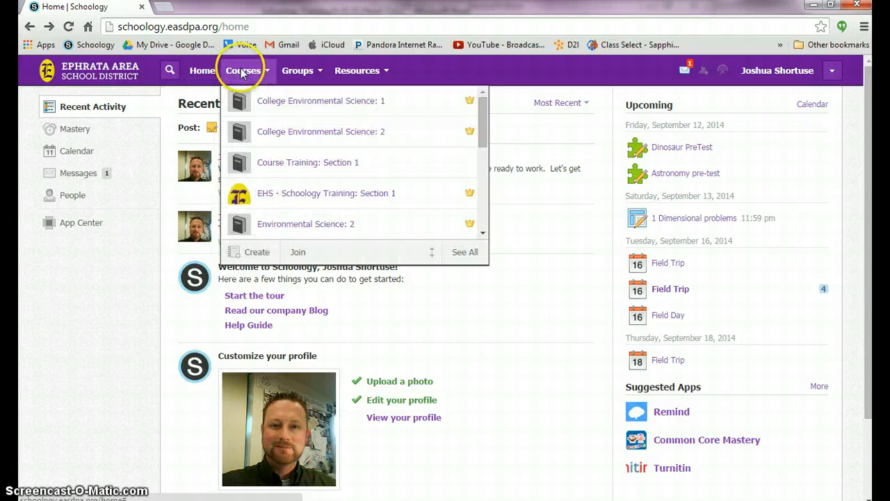
scroll(254, 108, "down", 2)
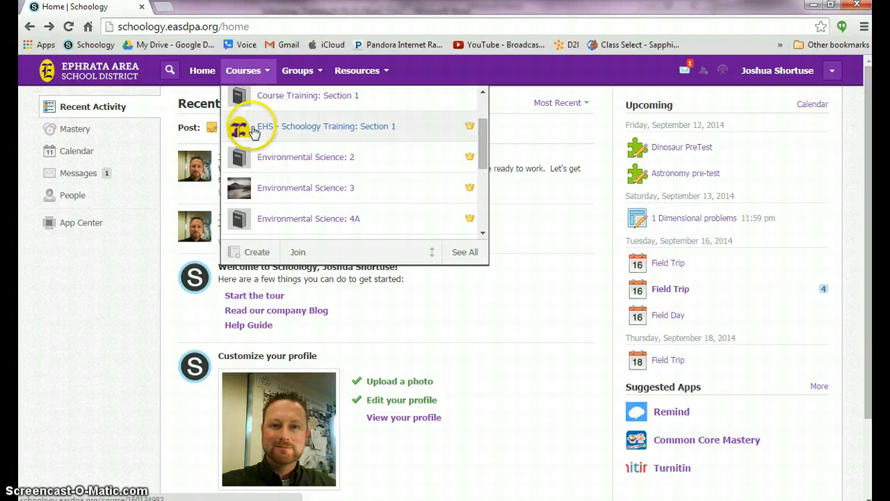
scroll(252, 122, "down", 2)
scroll(253, 133, "down", 2)
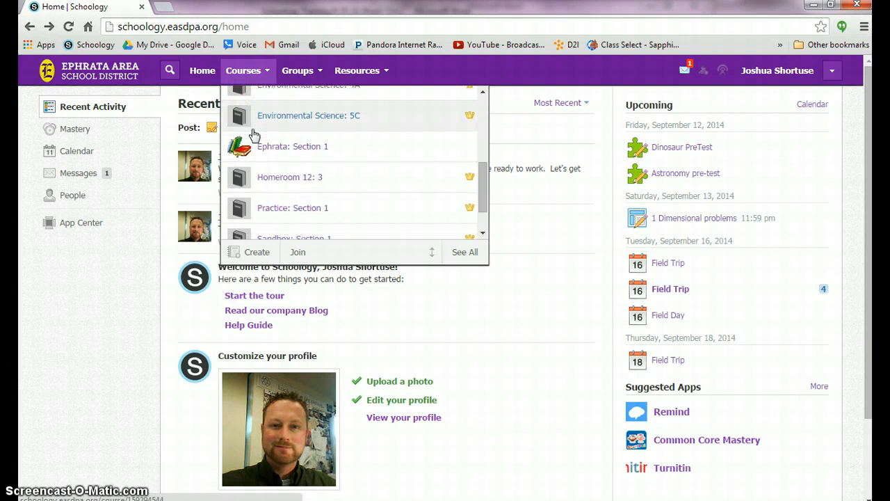
left_click(256, 147)
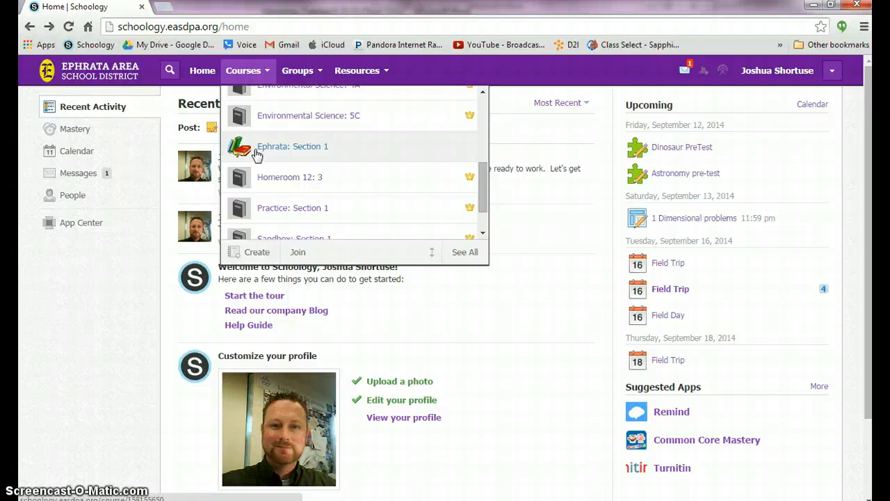
scroll(256, 155, "down", 1)
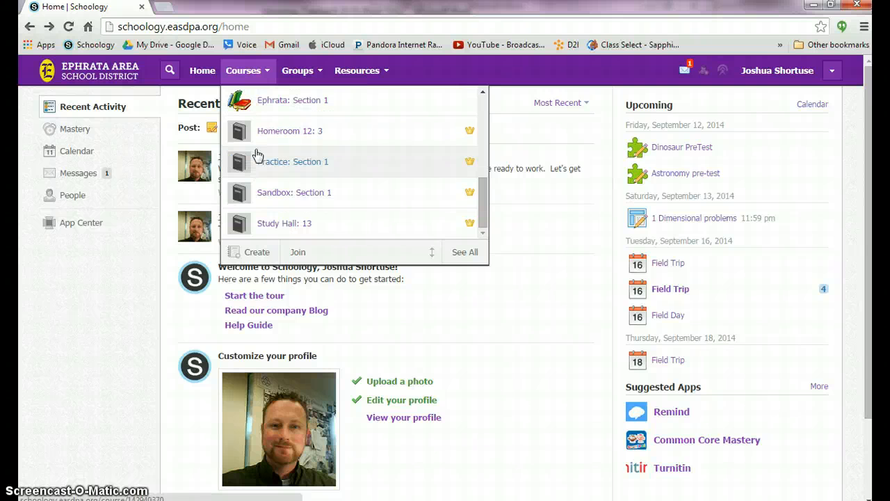
scroll(270, 149, "up", 3)
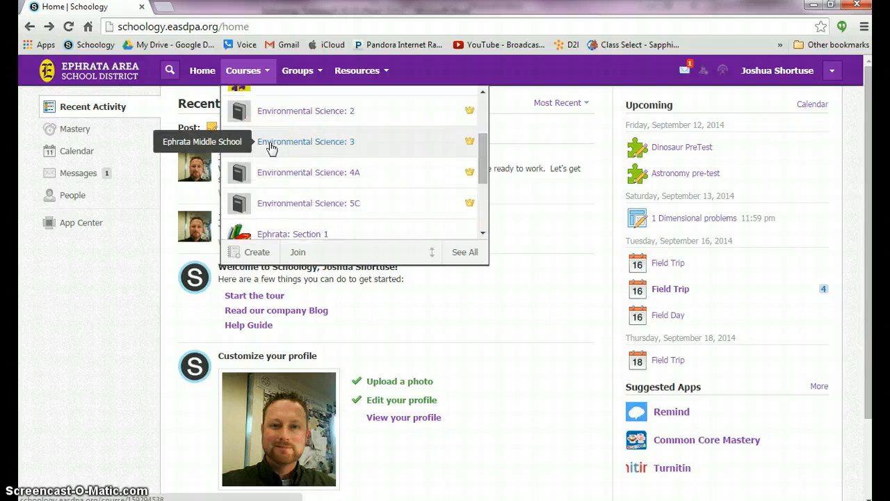
scroll(270, 149, "up", 3)
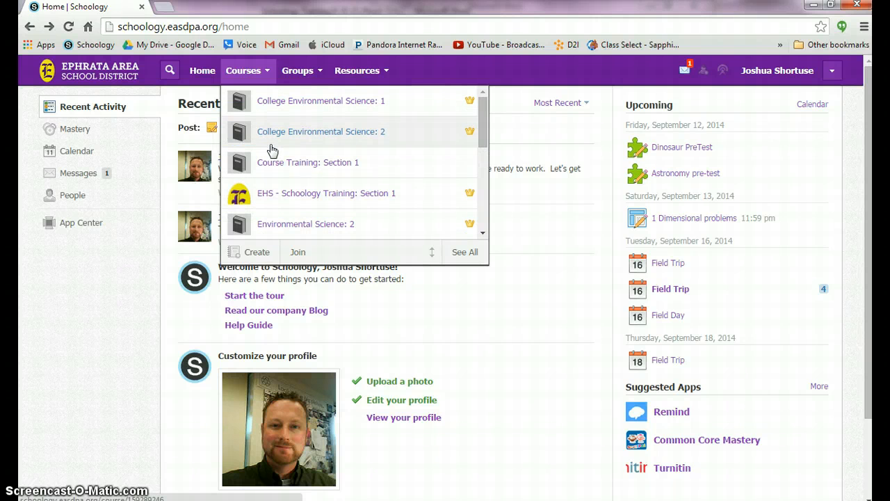
Look at the list of joined groups and the available resource categories.
left_click(301, 71)
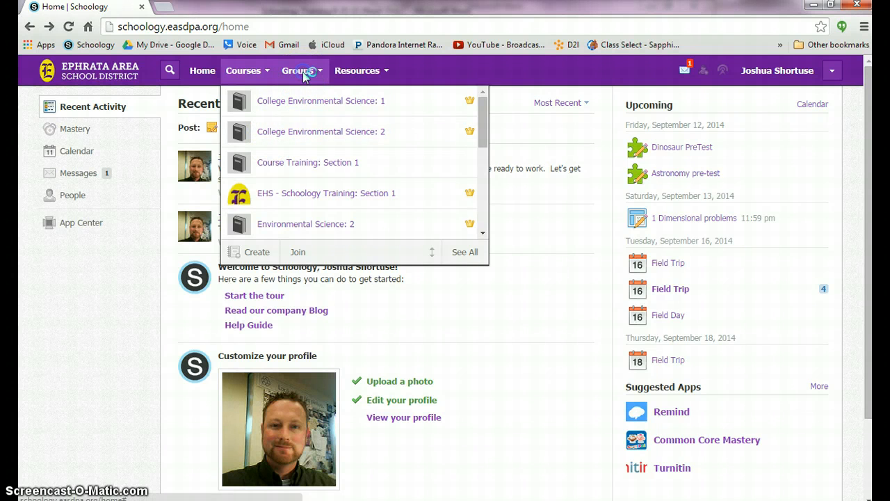
left_click(318, 104)
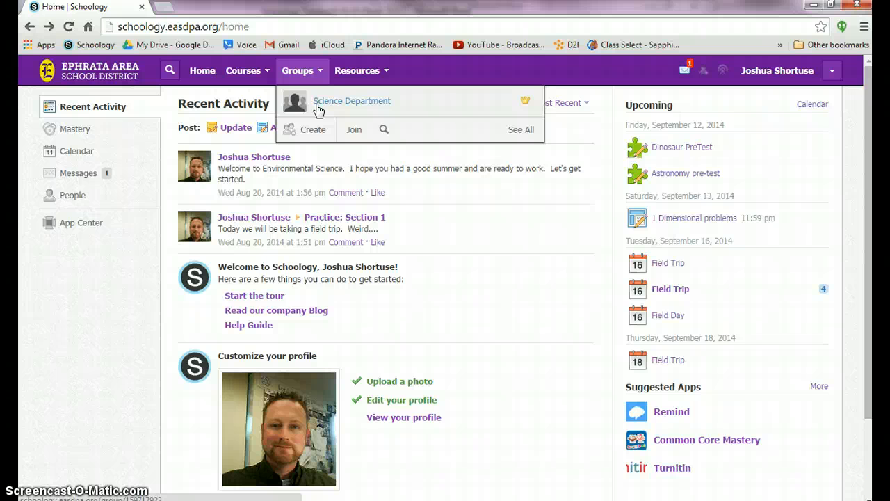
left_click(357, 73)
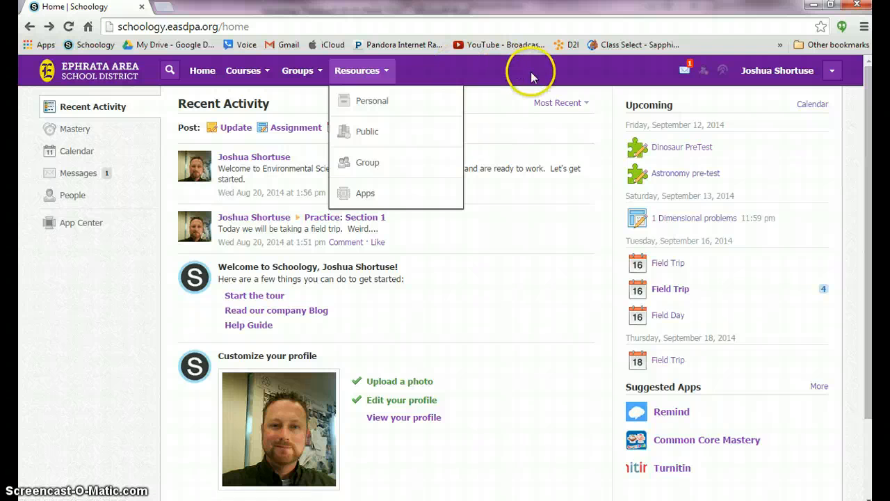
Check the account's recent messages, pending requests and notifications.
left_click(685, 71)
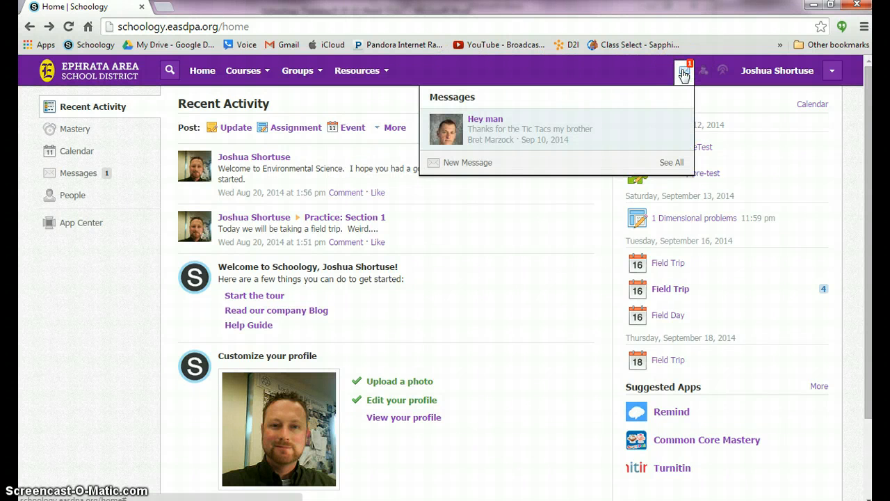
left_click(668, 100)
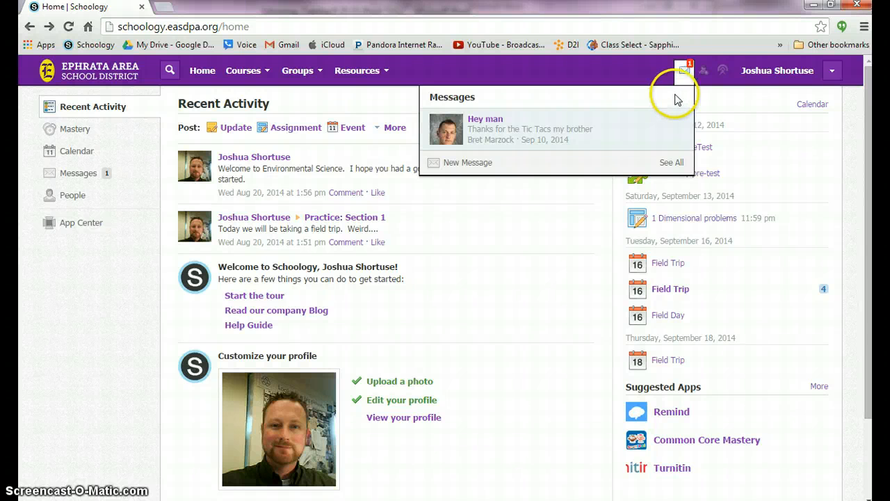
left_click(703, 71)
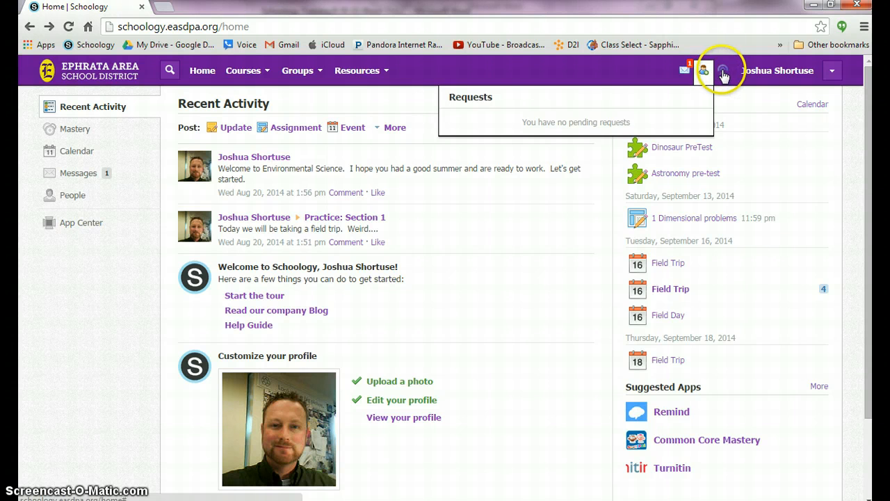
left_click(724, 72)
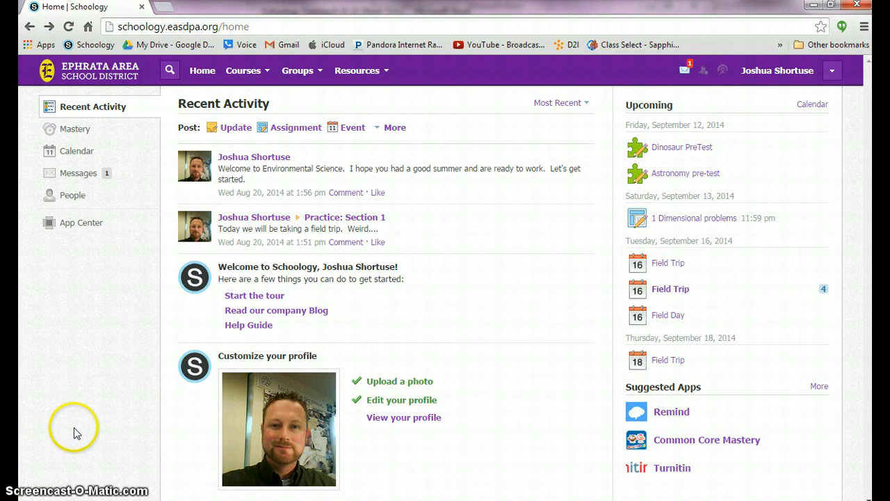
Open the course "EHS - Schoology Training: Section 1" and look at its picture's edit option.
left_click(241, 75)
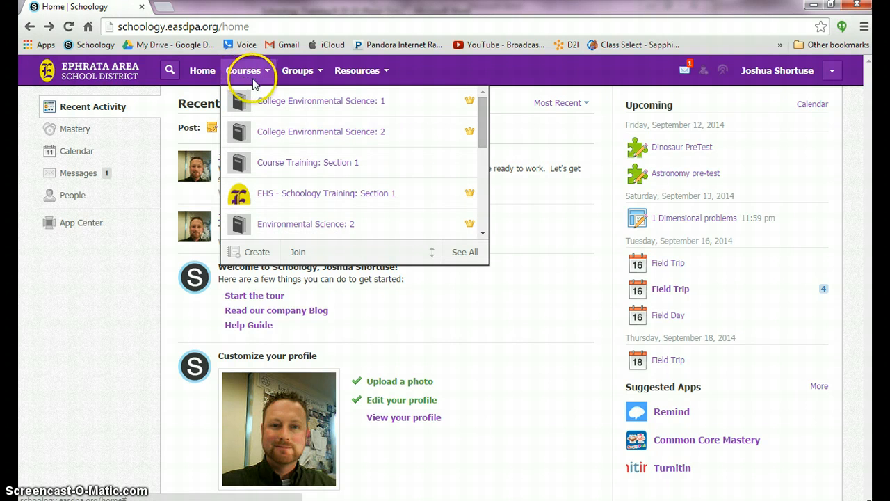
left_click(269, 202)
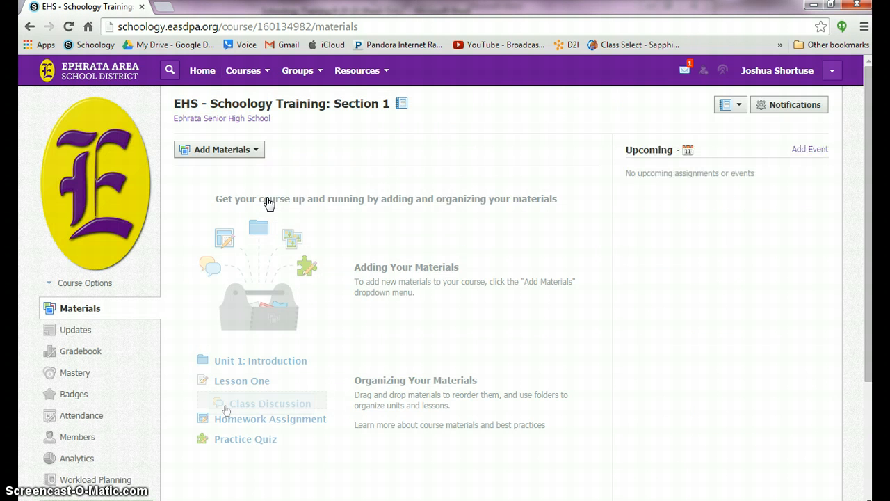
mouse_move(94, 199)
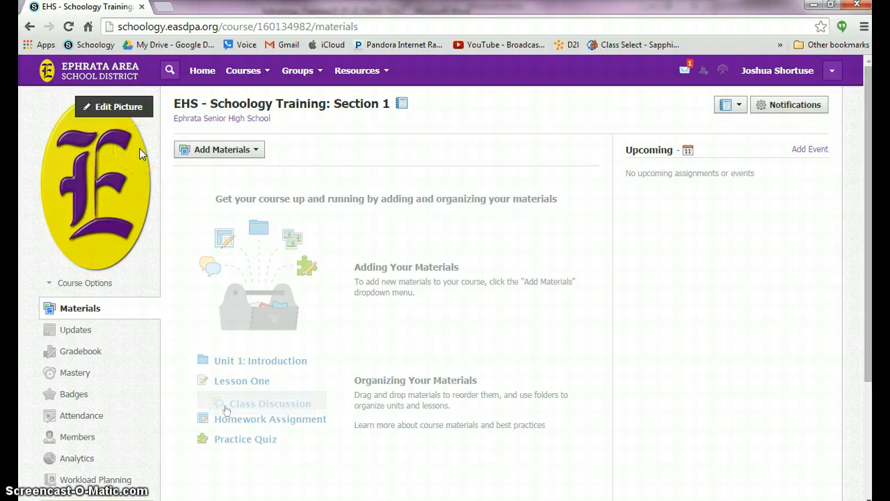
Start a blue course folder titled "Course Information" with the description "Syllabus, Course Information, Contact Information".
left_click(209, 150)
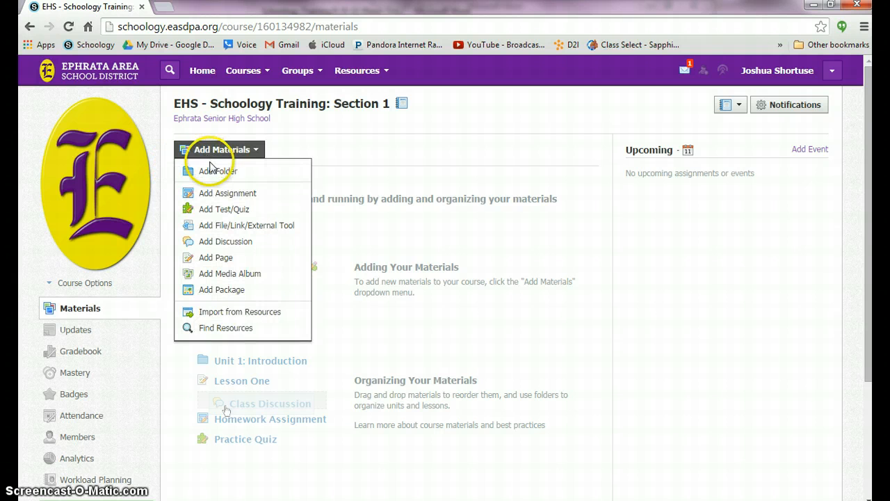
left_click(211, 172)
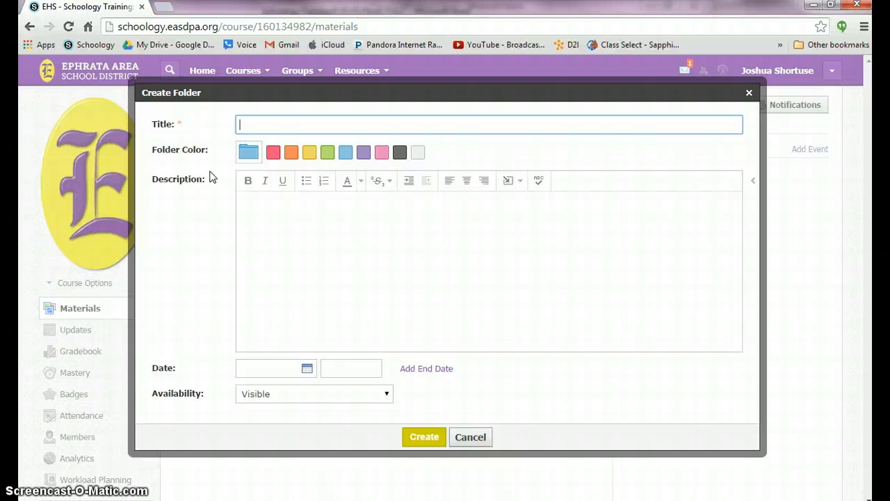
type("Course Information")
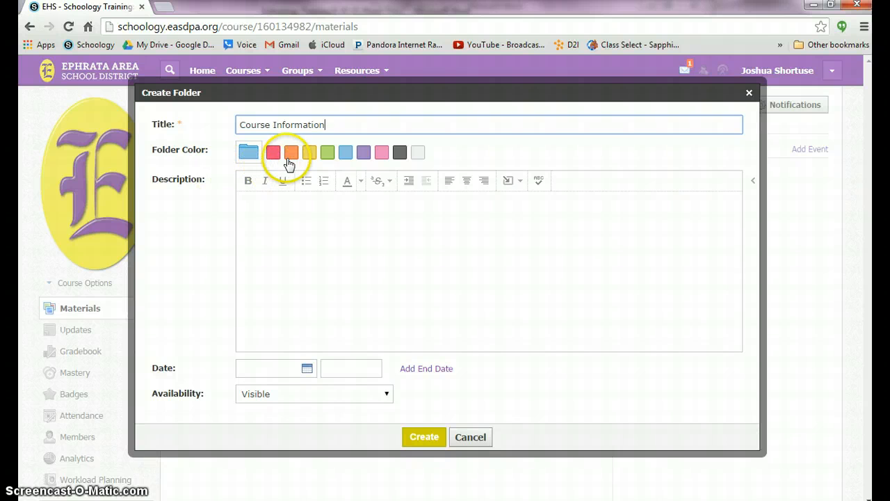
left_click(345, 156)
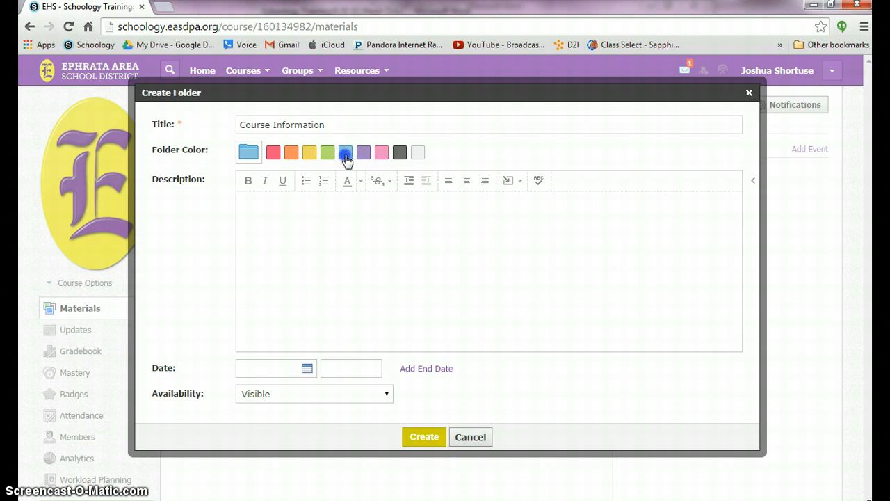
left_click(323, 218)
type("Syllabus, Course Information, Contact Infor")
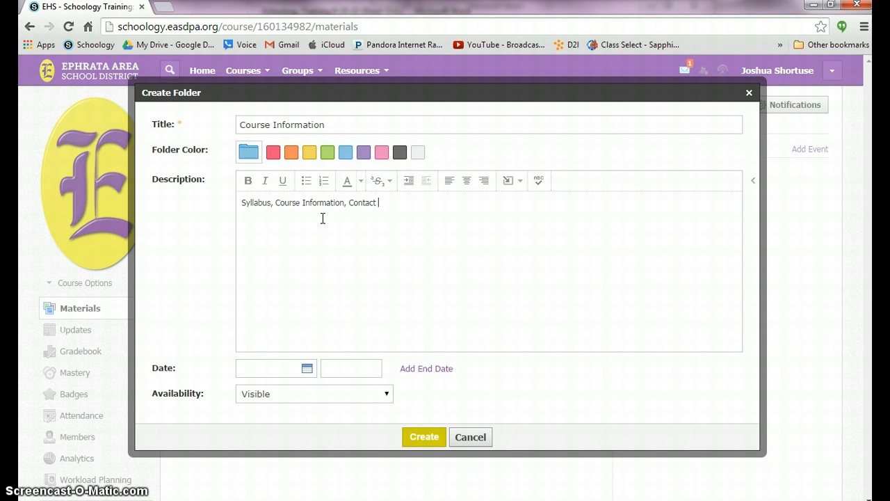
type("mation")
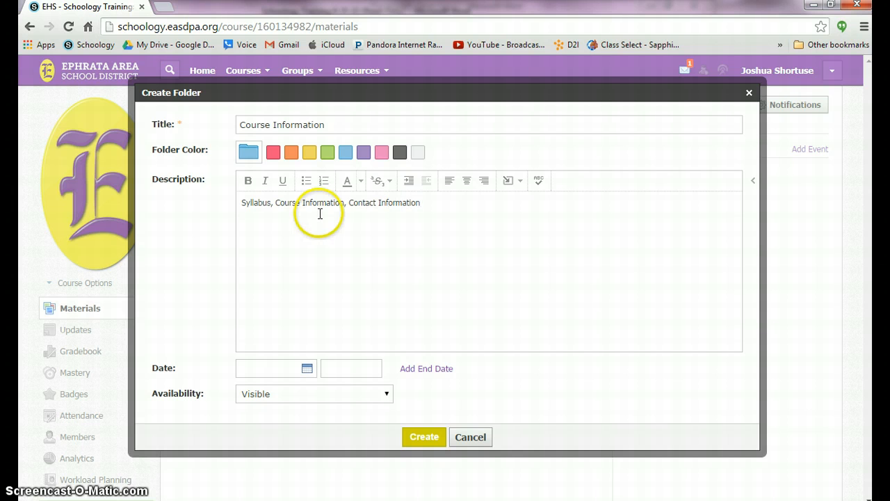
Set the folder's date to 9/11/14, keep its availability as Visible, and create the folder.
left_click(308, 369)
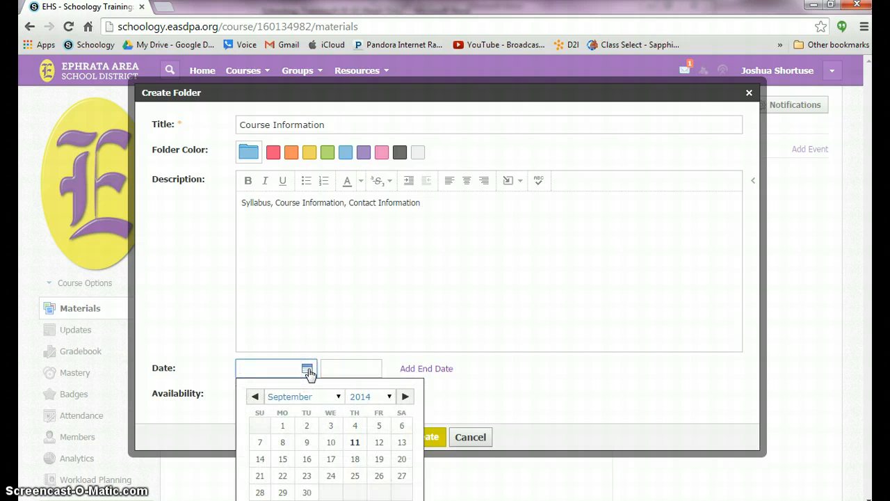
left_click(355, 443)
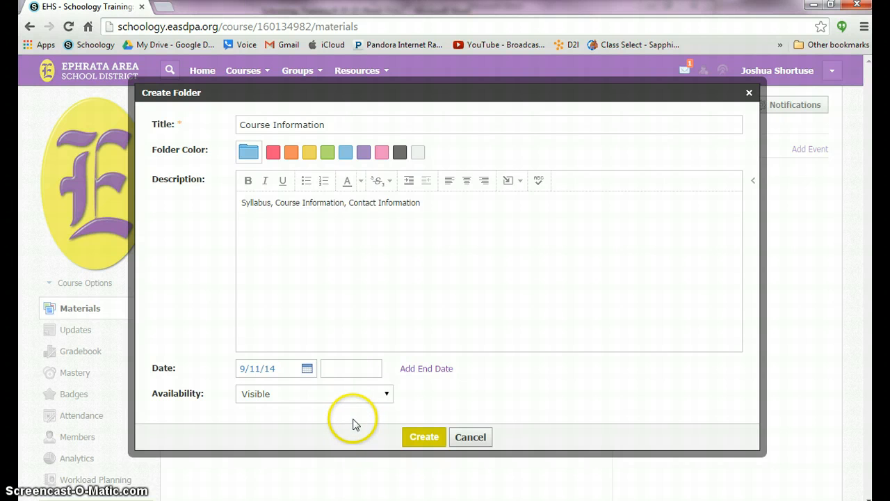
left_click(387, 395)
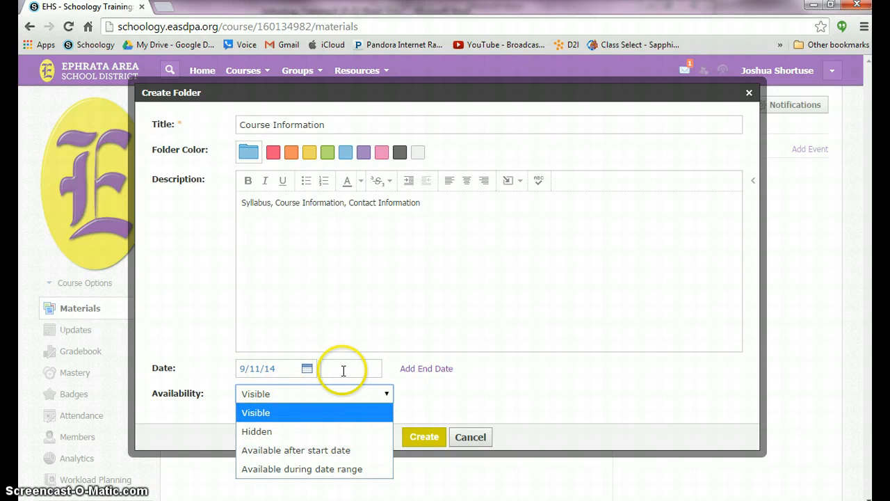
left_click(324, 393)
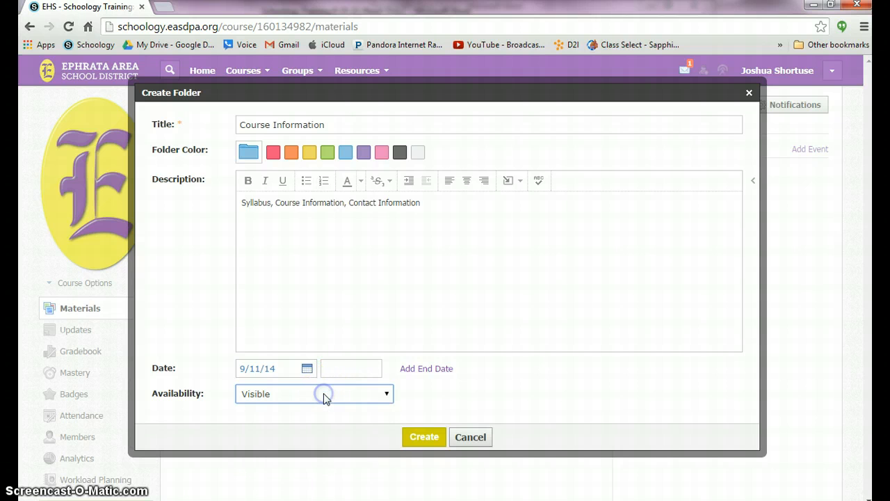
left_click(416, 439)
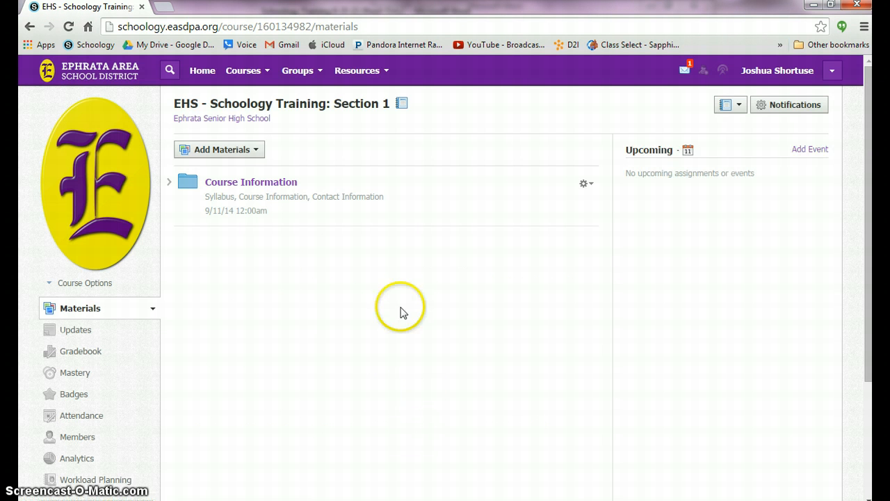
Examine the management actions offered for the Course Information folder, including editing, moving, copying to courses and saving to resources.
left_click(591, 186)
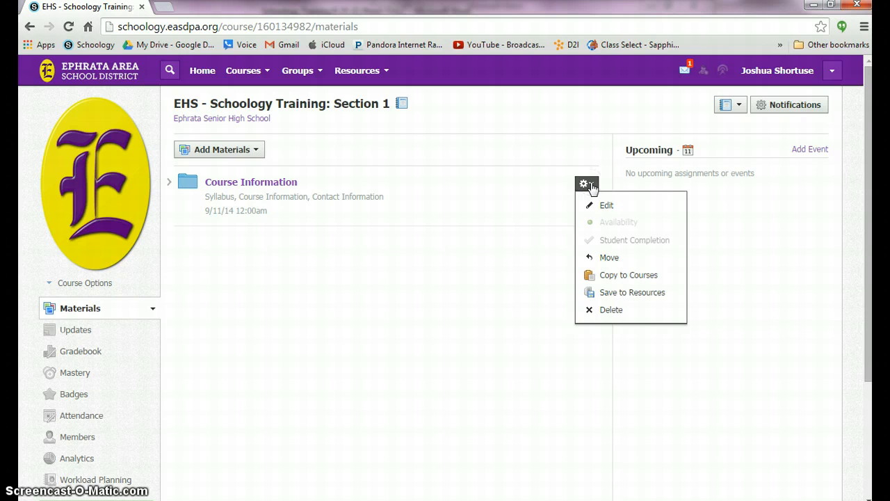
left_click(611, 205)
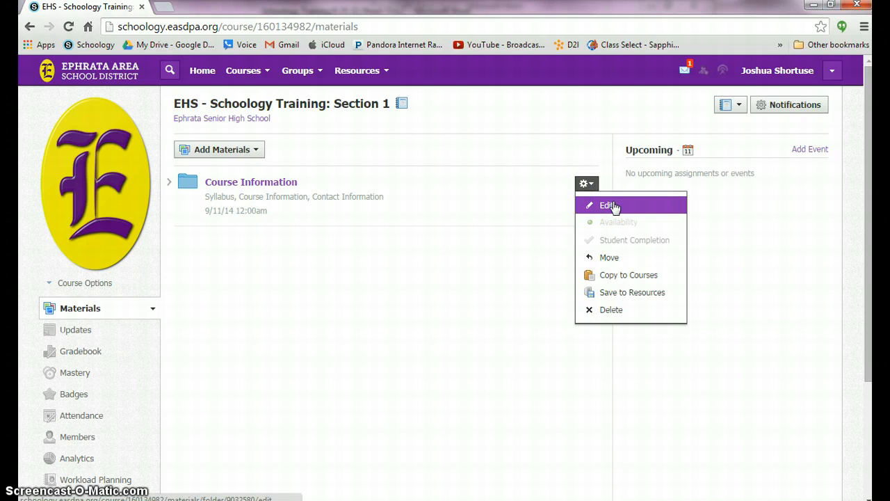
left_click(617, 258)
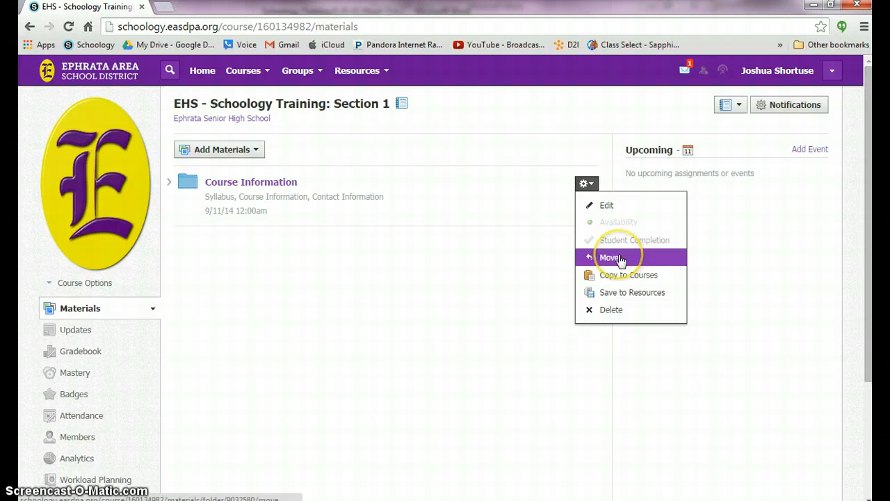
left_click(629, 276)
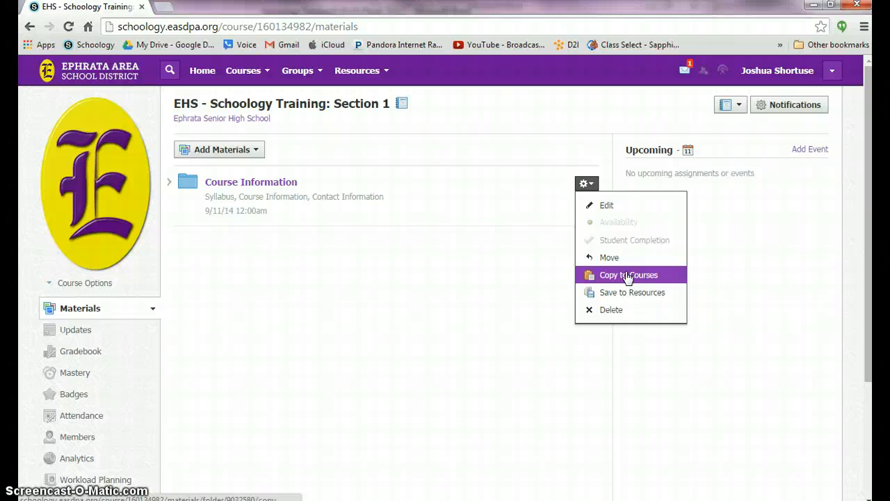
left_click(641, 299)
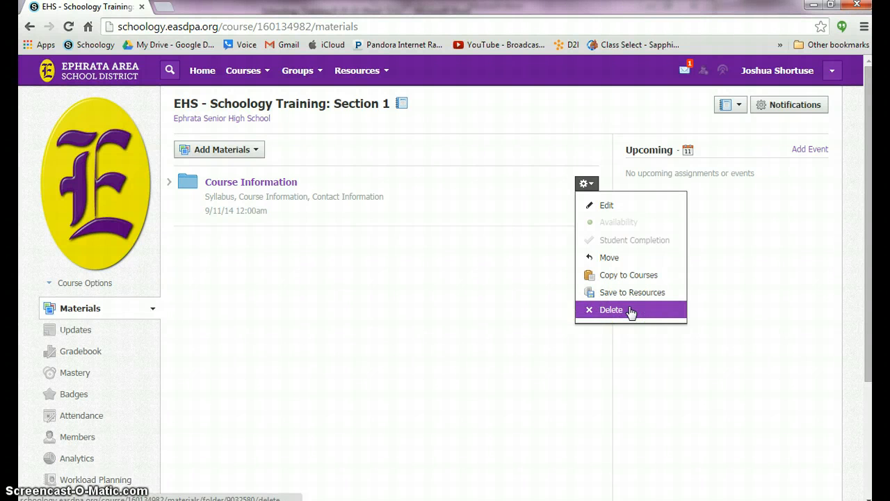
Open the Course Information folder and start adding a file to its materials.
left_click(379, 241)
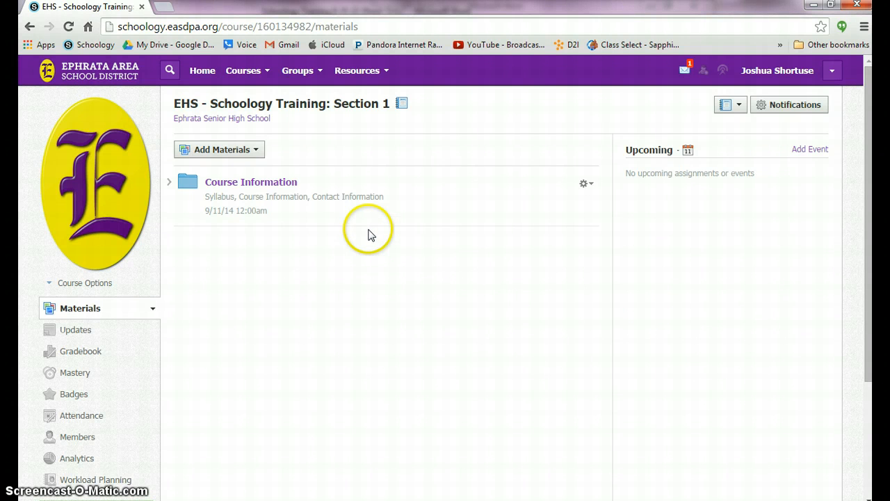
left_click(254, 185)
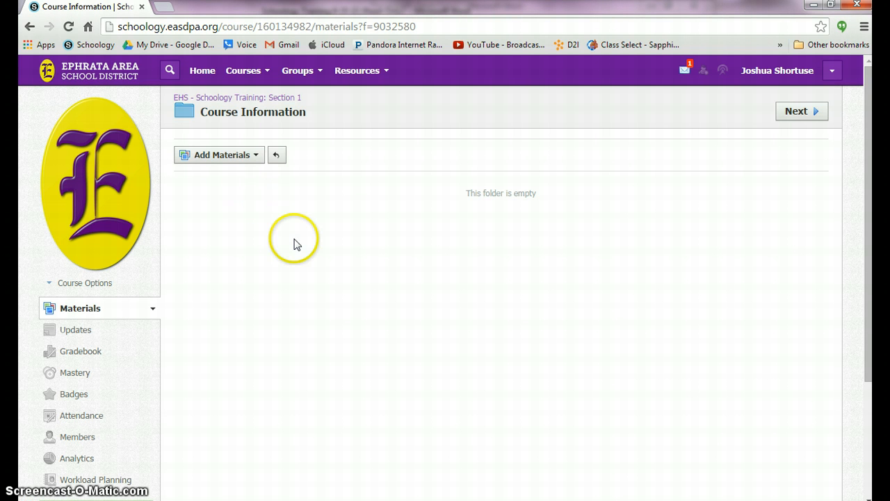
left_click(256, 155)
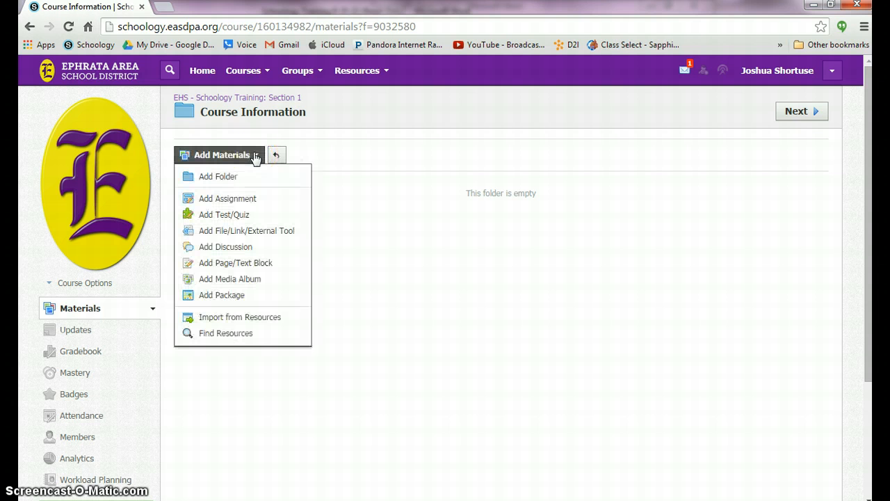
left_click(285, 238)
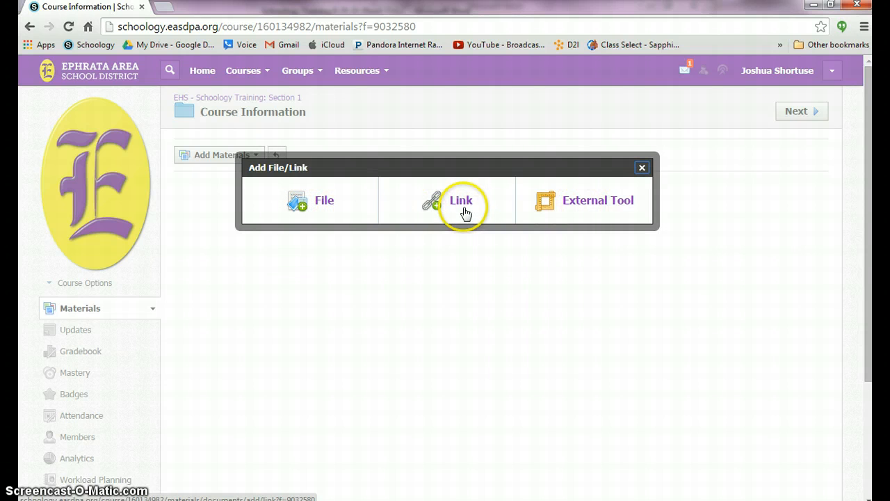
left_click(466, 212)
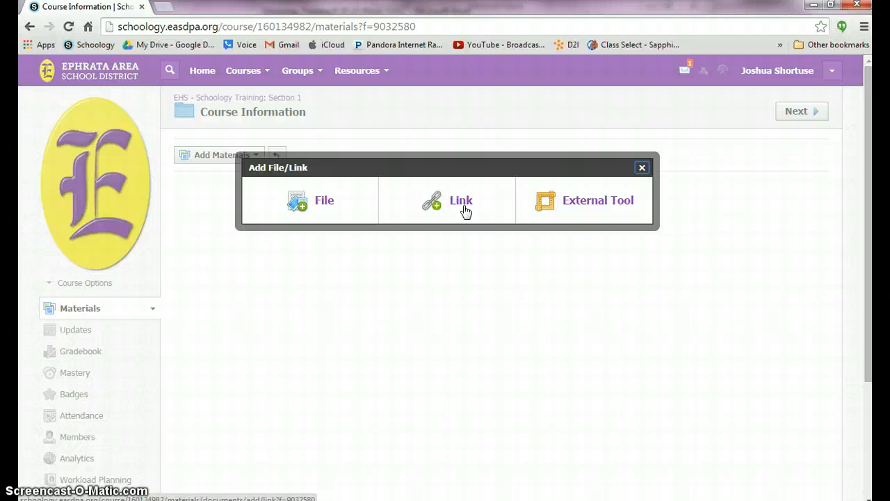
left_click(465, 209)
left_click(324, 204)
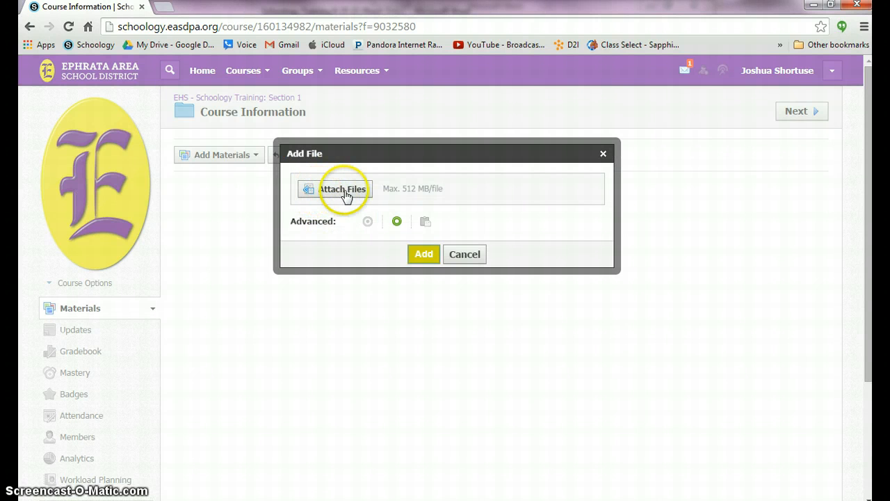
Attach Env Sci Syllabus.doc from the "Env Sylabus, Course Desc, Overviews" folder inside General Stuff All Years.
left_click(333, 194)
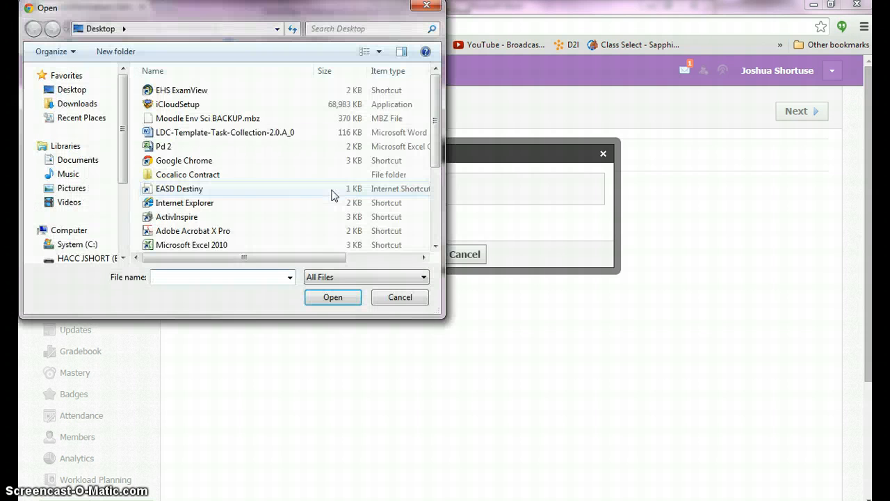
left_click(98, 120)
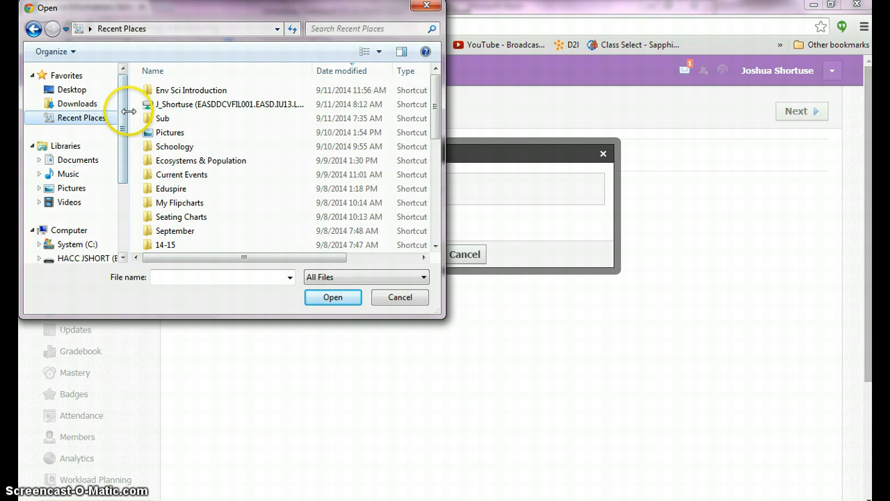
left_click(208, 161)
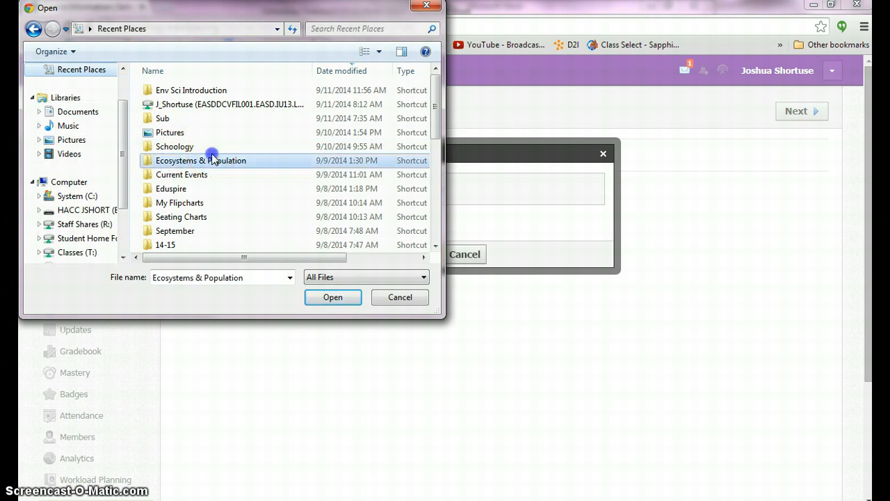
scroll(213, 156, "down", 1)
scroll(214, 160, "down", 1)
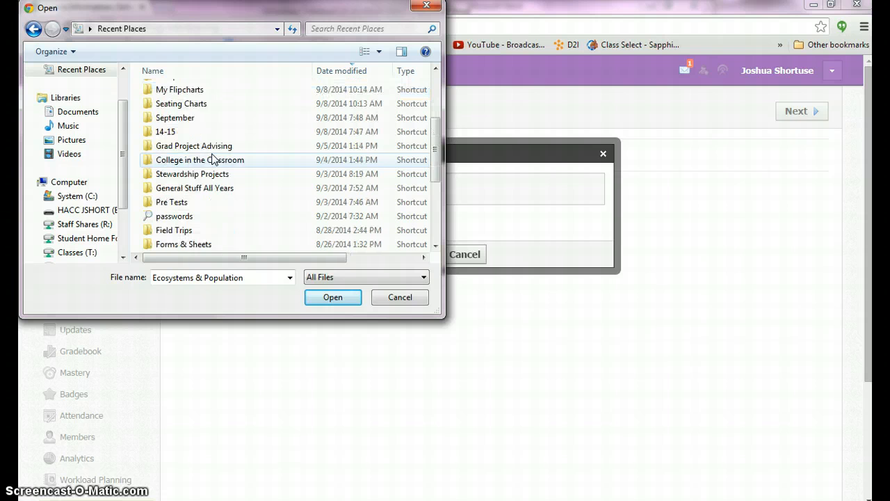
left_click(218, 189)
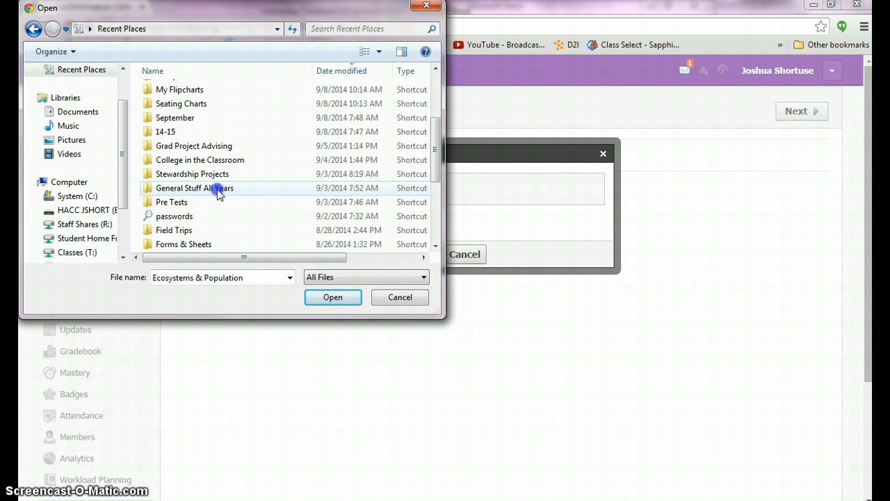
double_click(218, 189)
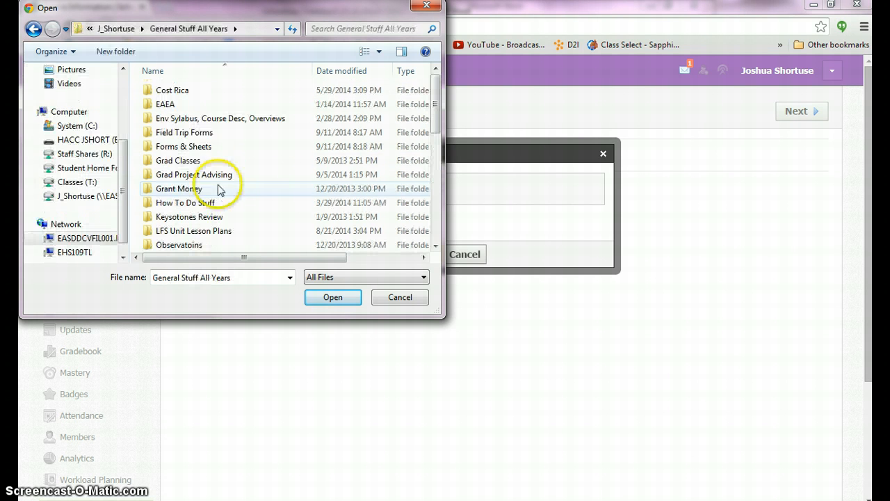
left_click(224, 120)
double_click(226, 121)
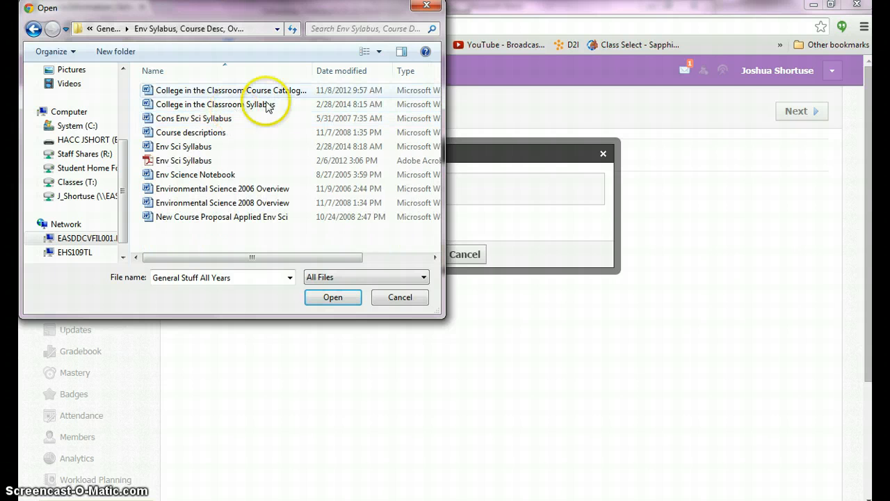
left_click(333, 72)
double_click(194, 91)
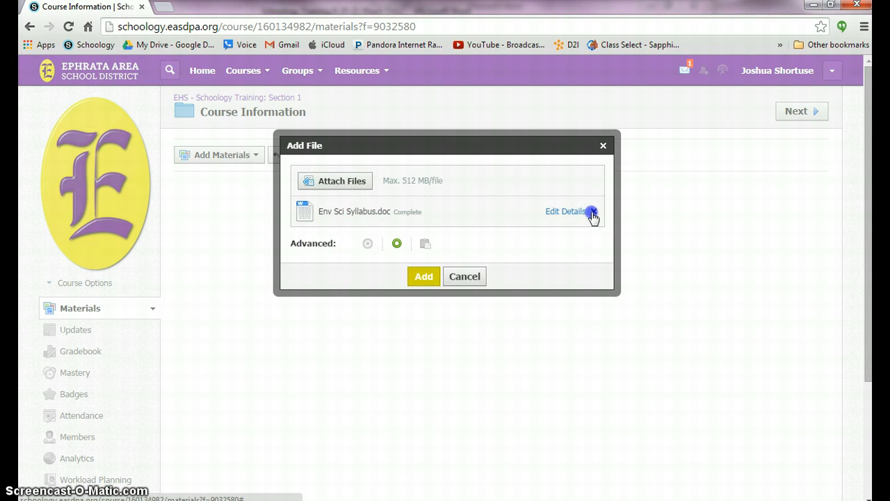
Try toggling the syllabus file's availability and look through the courses it can be copied to.
left_click(398, 245)
left_click(397, 244)
left_click(397, 244)
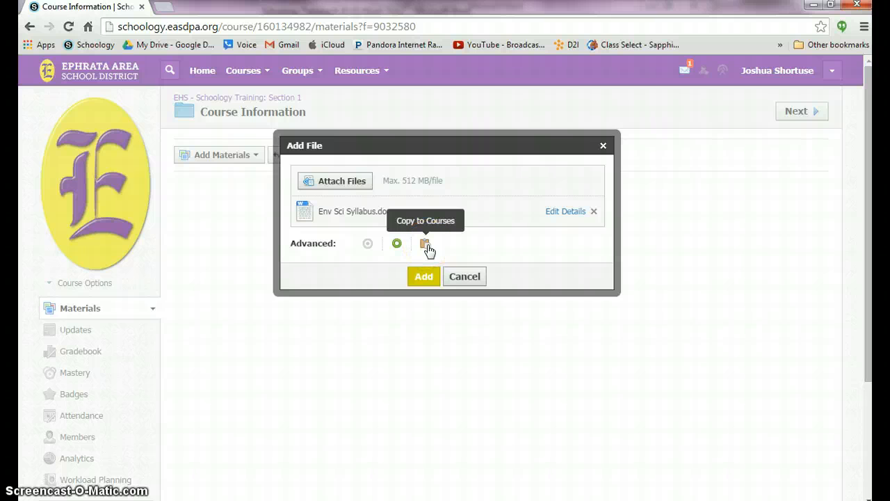
left_click(425, 245)
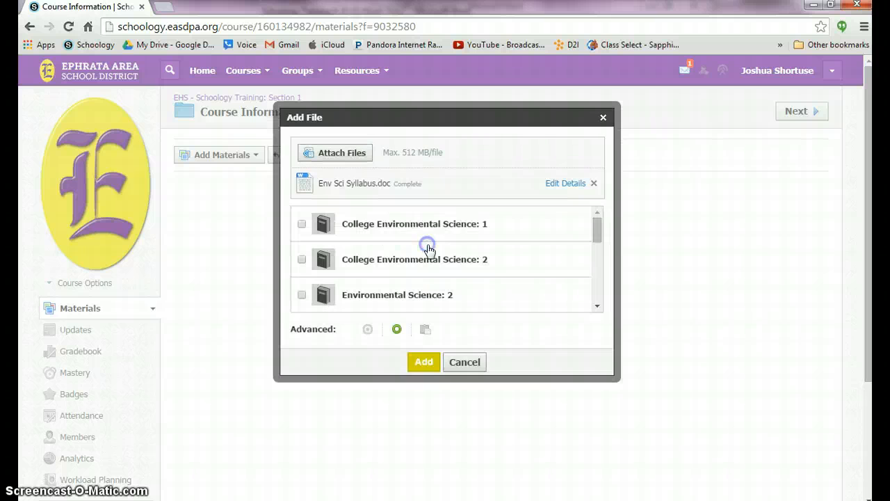
scroll(429, 250, "down", 4)
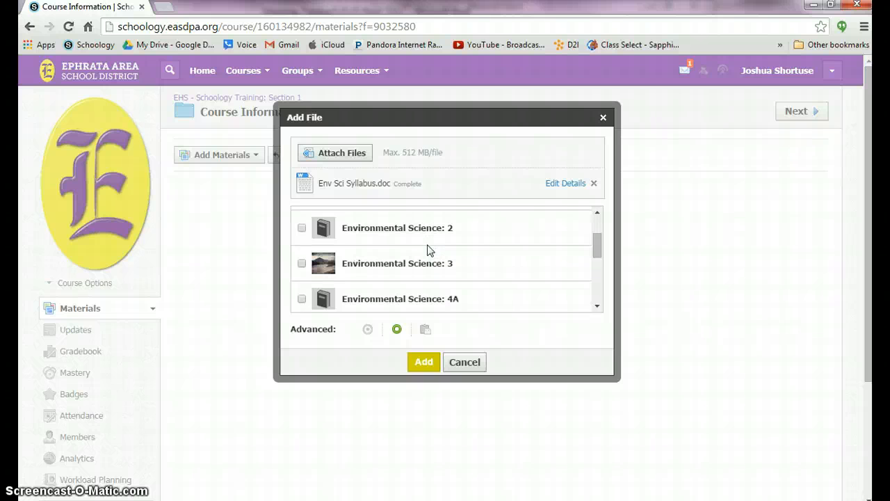
scroll(429, 251, "up", 2)
scroll(429, 251, "up", 2)
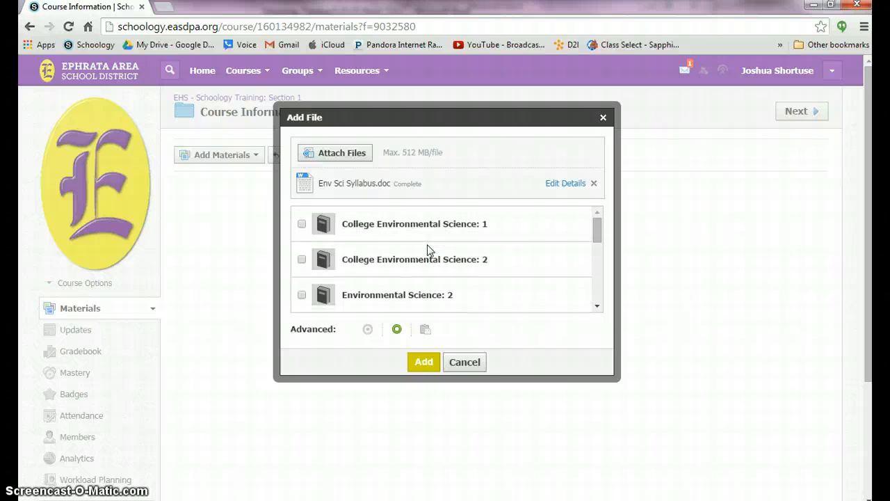
Try copying the file to College Environmental Science: 1 and 2 and to Environmental Science: 3 in its Env Sci Introduction folder, and cancel the upload.
left_click(302, 224)
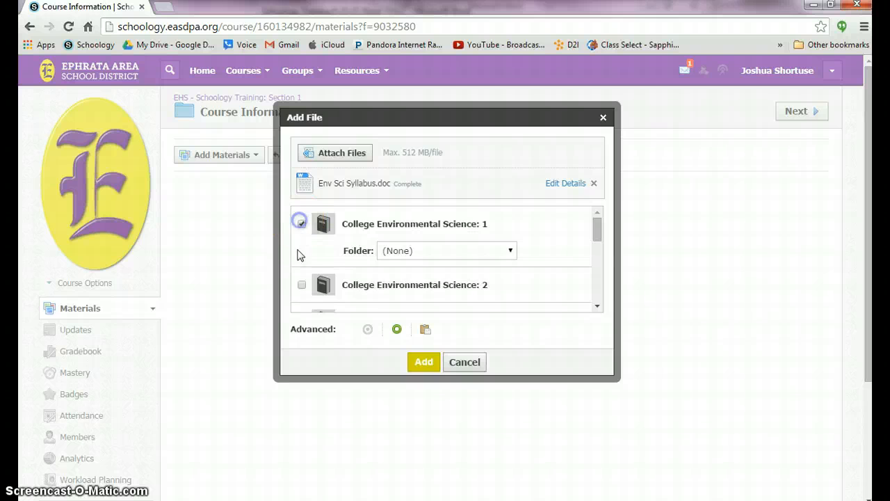
left_click(302, 284)
scroll(301, 279, "down", 3)
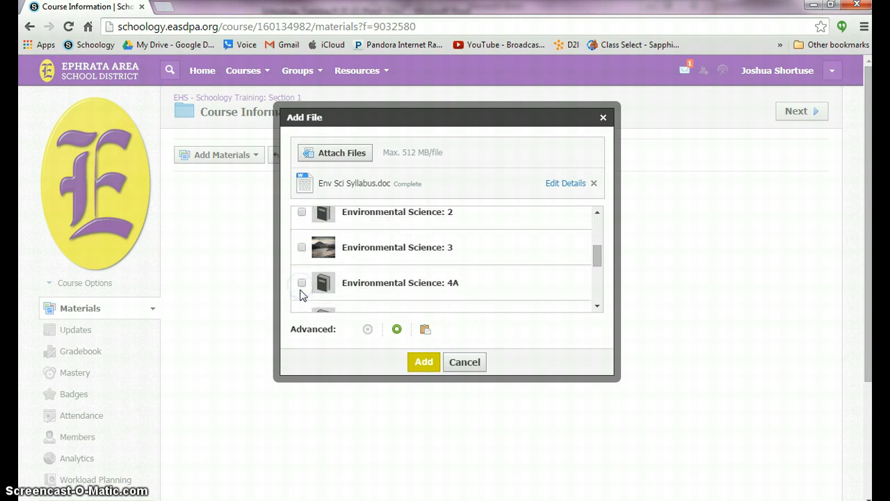
left_click(302, 247)
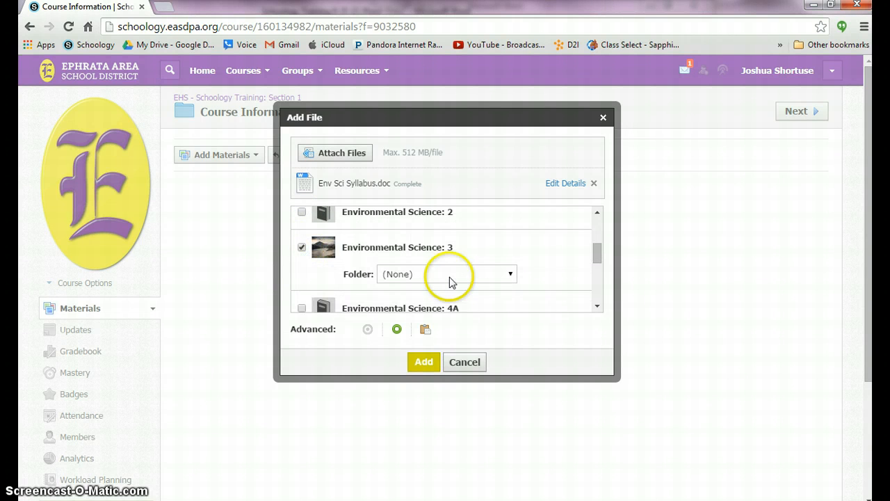
left_click(512, 275)
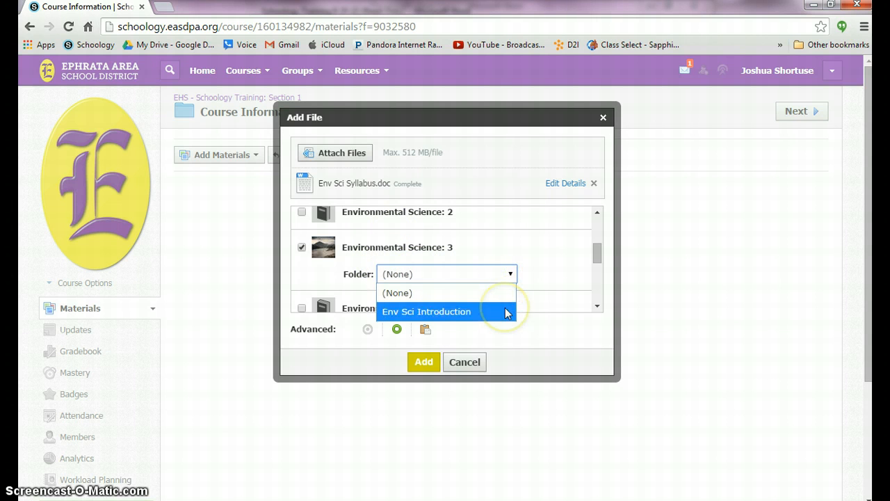
left_click(505, 312)
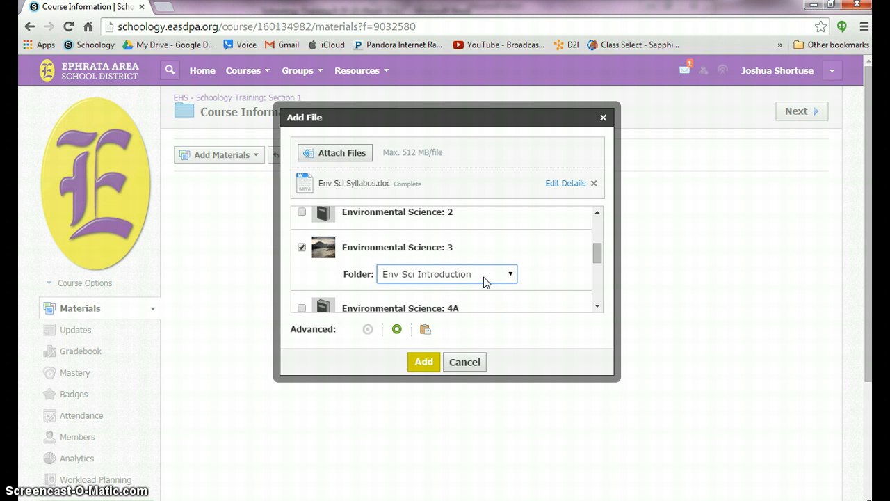
left_click(463, 363)
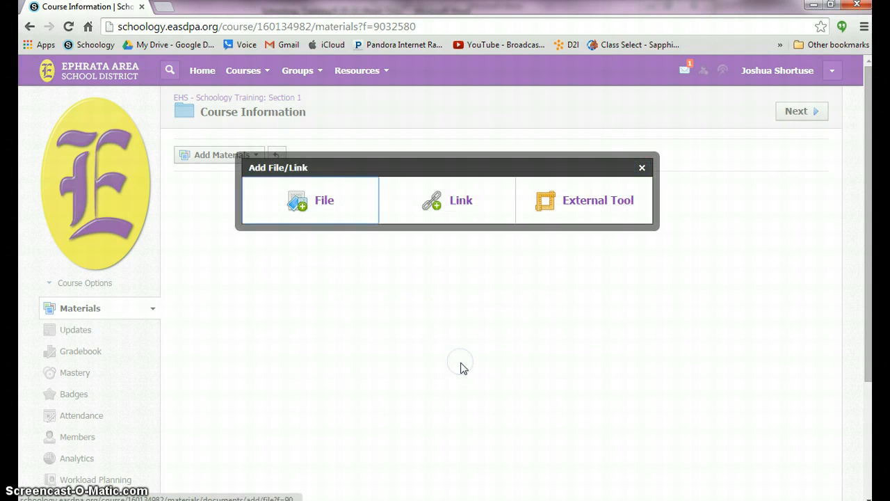
Add Env Sci Syllabus.doc as a file to the Course Information folder, without copying it to other courses.
left_click(317, 201)
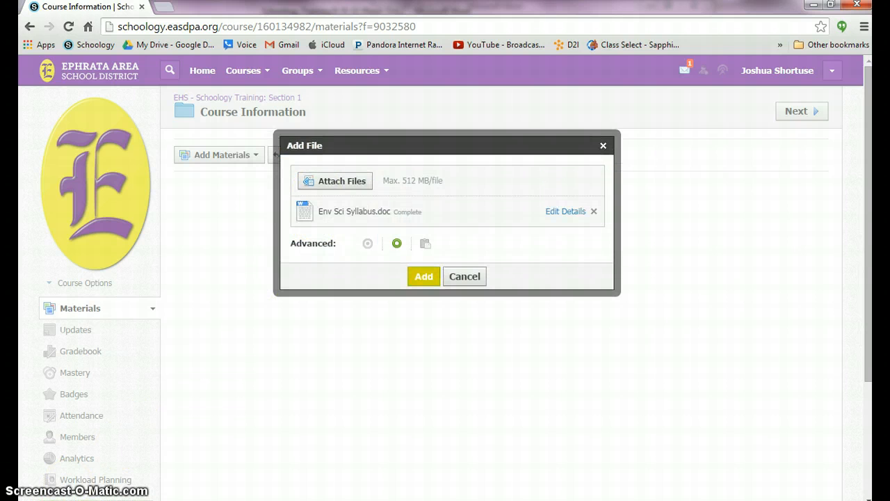
left_click(424, 278)
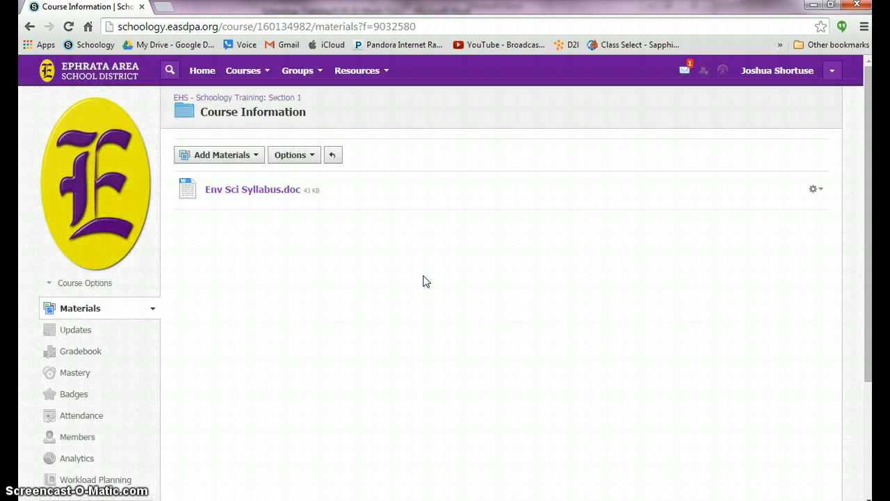
left_click(421, 280)
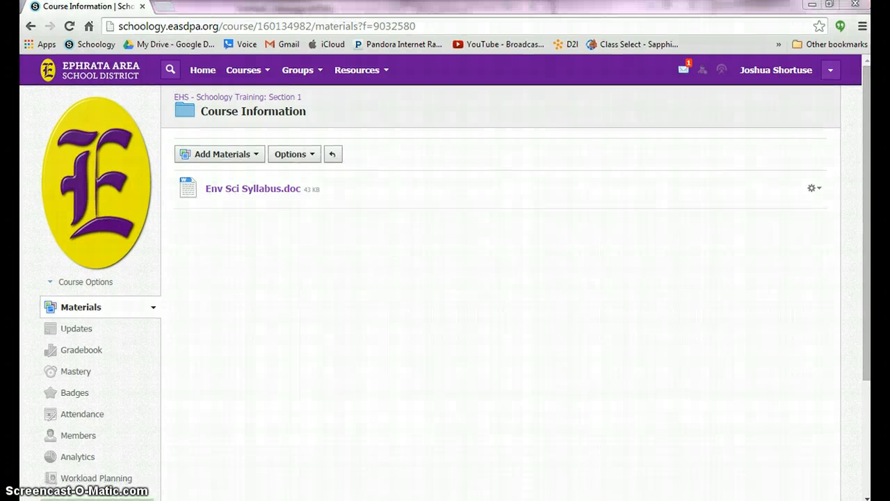
Start a page in the folder titled "Contact Information" with the body text "How to reach me.".
left_click(230, 159)
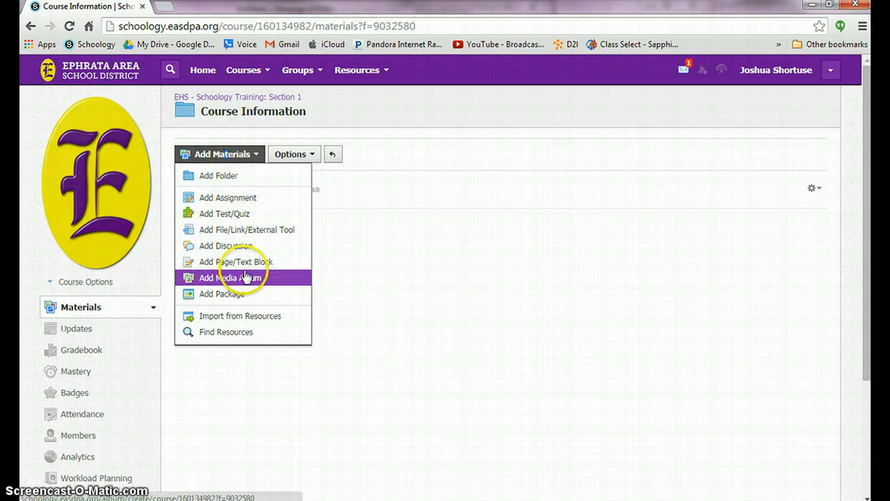
left_click(243, 262)
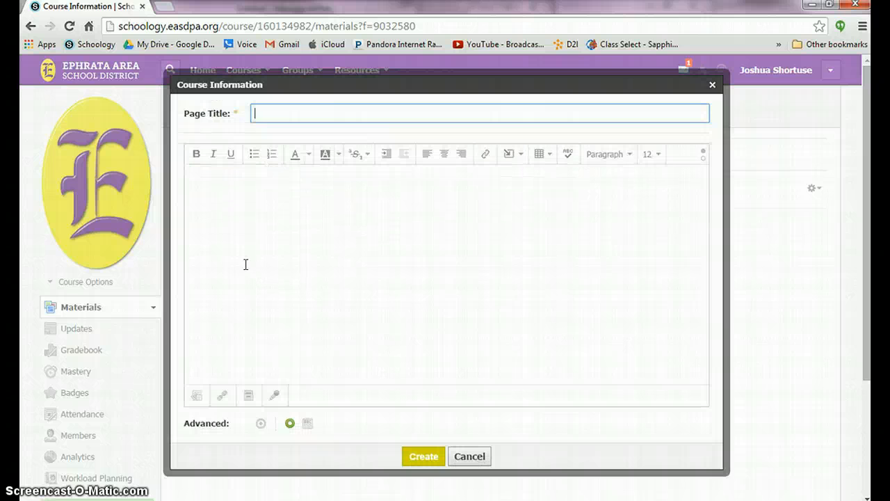
type("Contact Information")
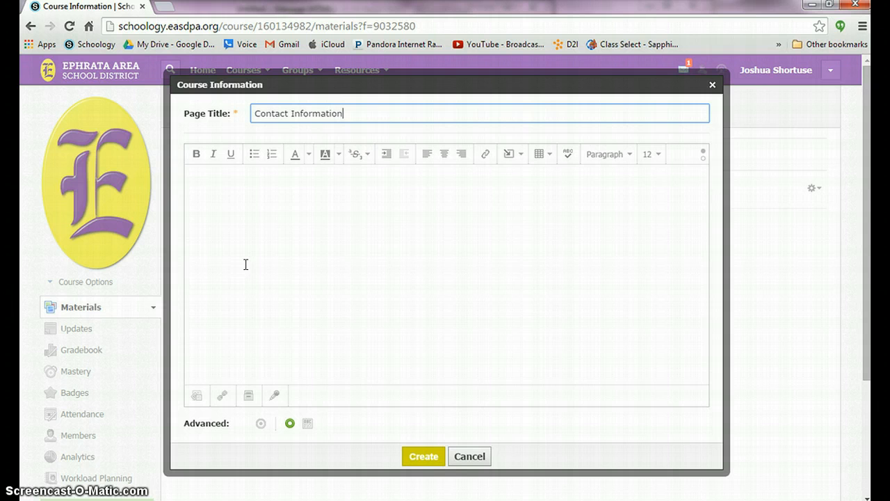
left_click(248, 262)
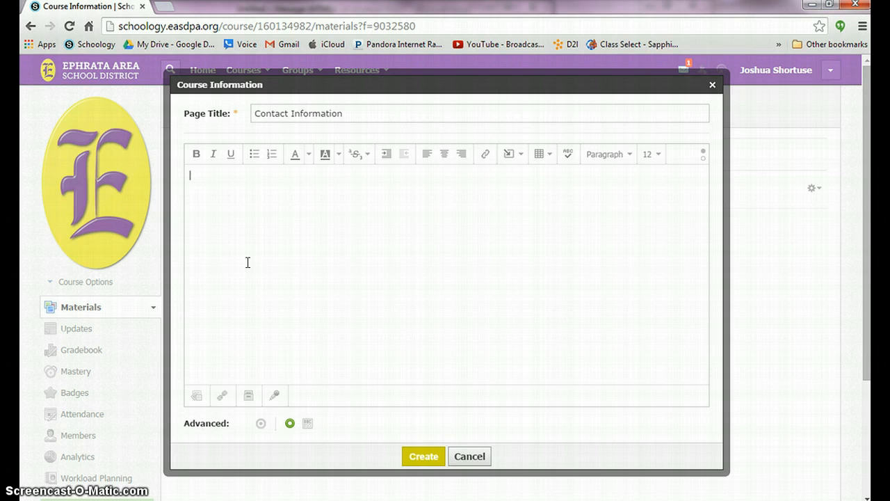
type("How to read")
type("h me.")
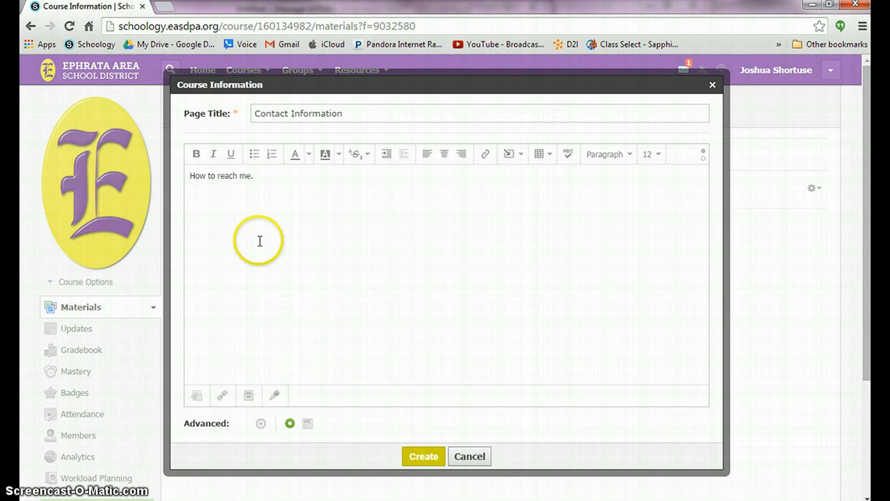
Check the editor's insert options, then create the Contact Information page and open it for viewing.
left_click(519, 162)
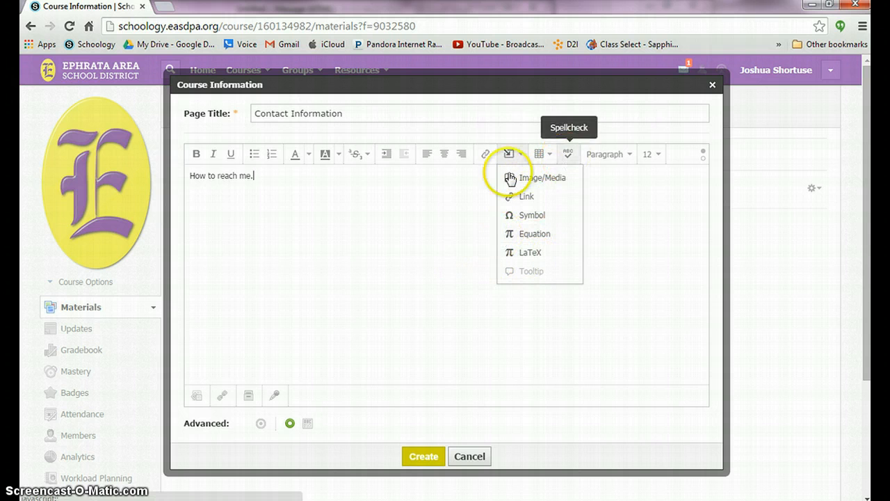
left_click(401, 251)
left_click(421, 457)
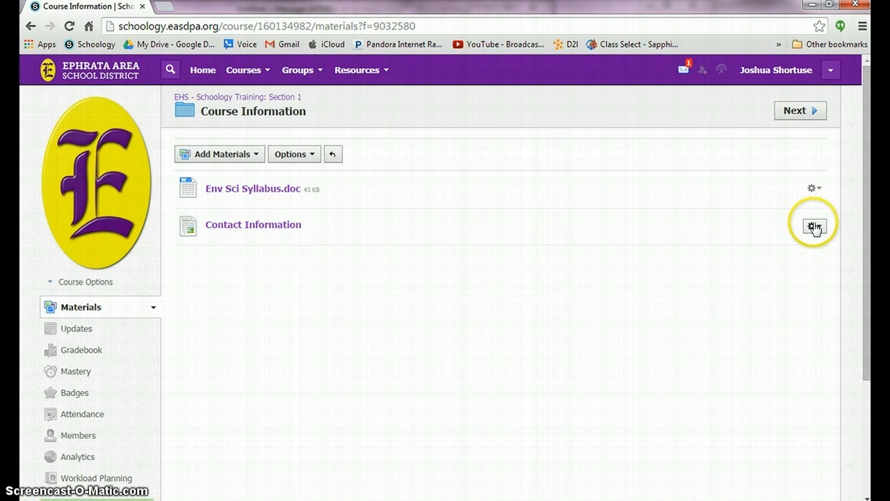
left_click(282, 232)
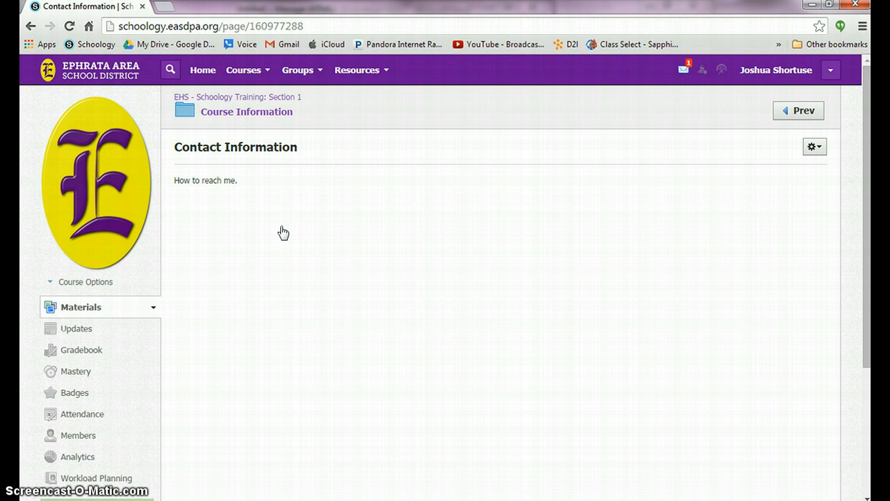
Return to the Course Information folder and open the Contact Information page for editing.
left_click(282, 230)
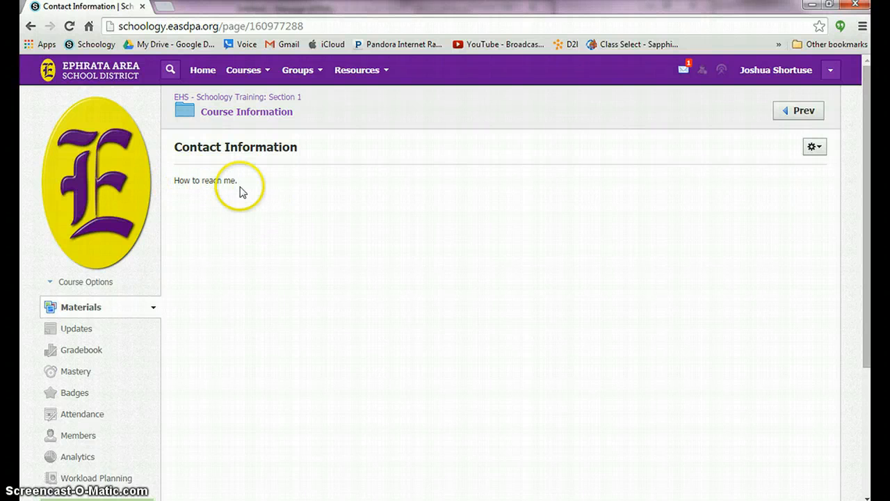
left_click(30, 27)
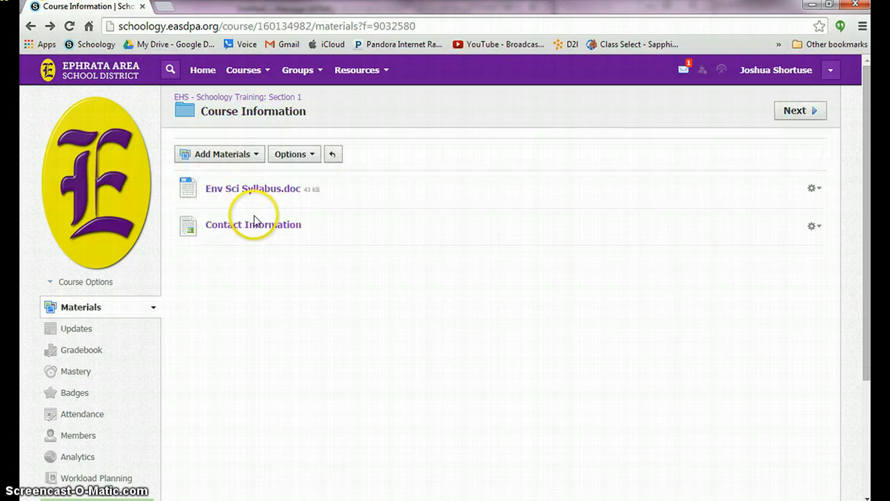
left_click(803, 252)
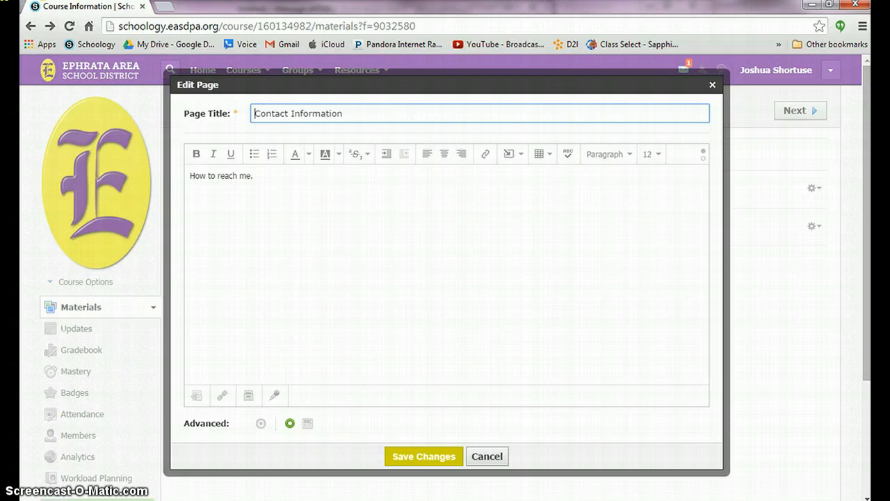
Switch to the untitled Outlook message and copy the teacher's whole e-mail signature, including the fish picture.
left_click(53, 499)
left_click(258, 461)
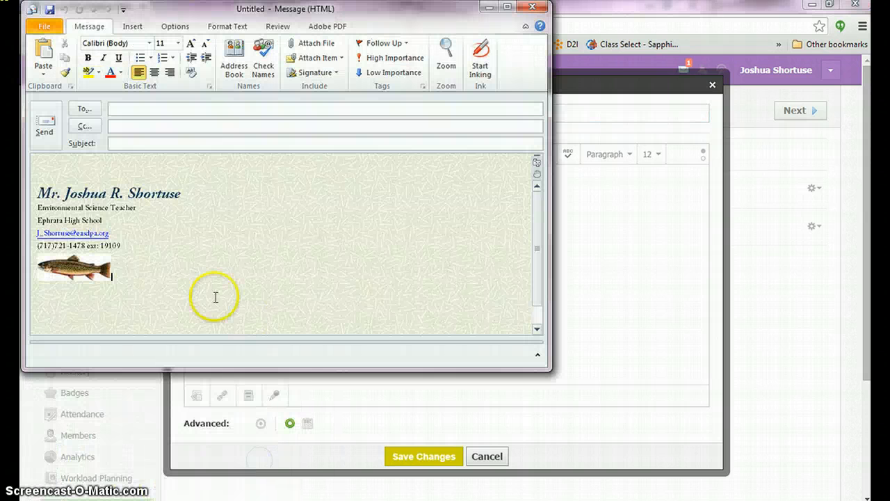
mouse_move(38, 188)
left_mouse_down()
mouse_move(93, 195)
mouse_move(151, 278)
left_mouse_up()
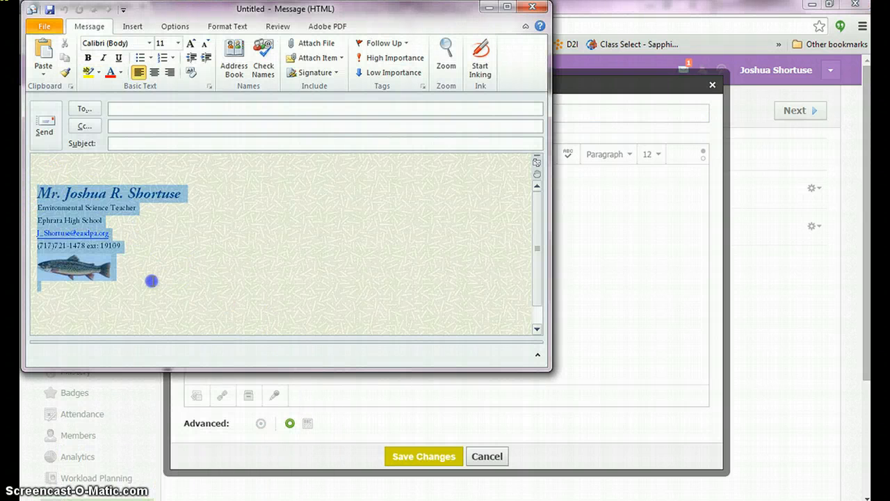
right_click(50, 217)
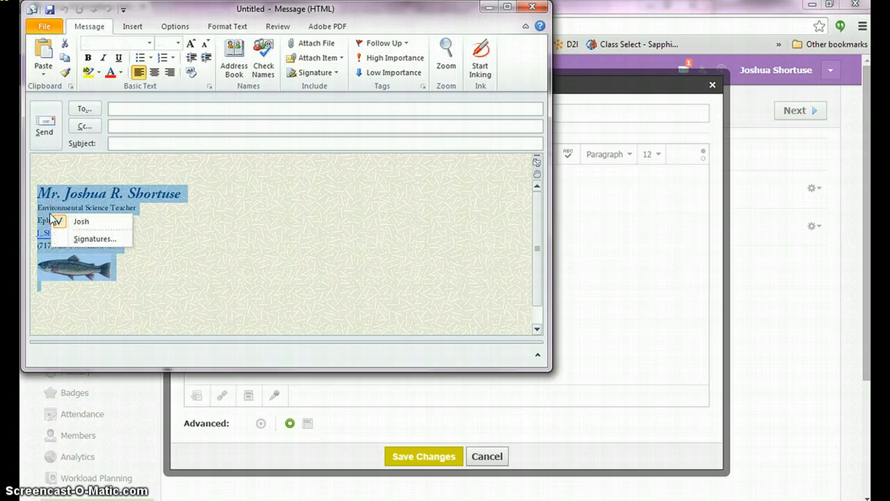
left_click(152, 279)
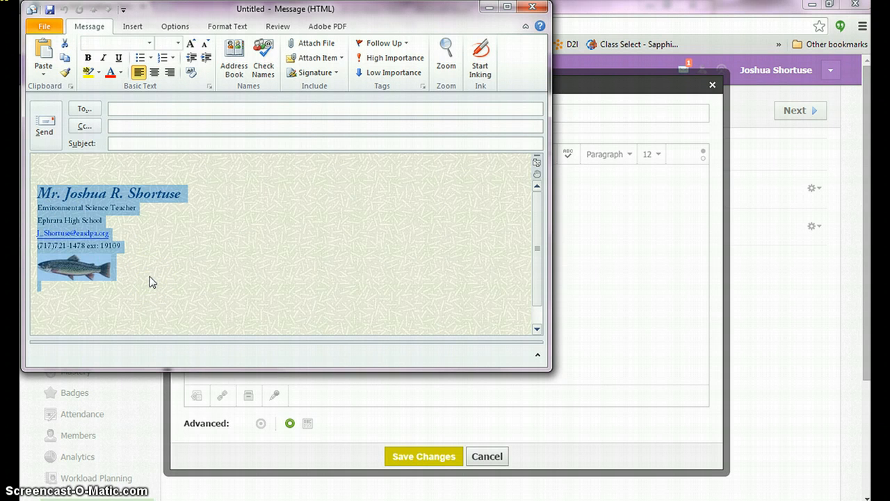
Back in Schoology, replace the page's body text "How to reach me." with the copied signature and save the changes.
left_click(587, 332)
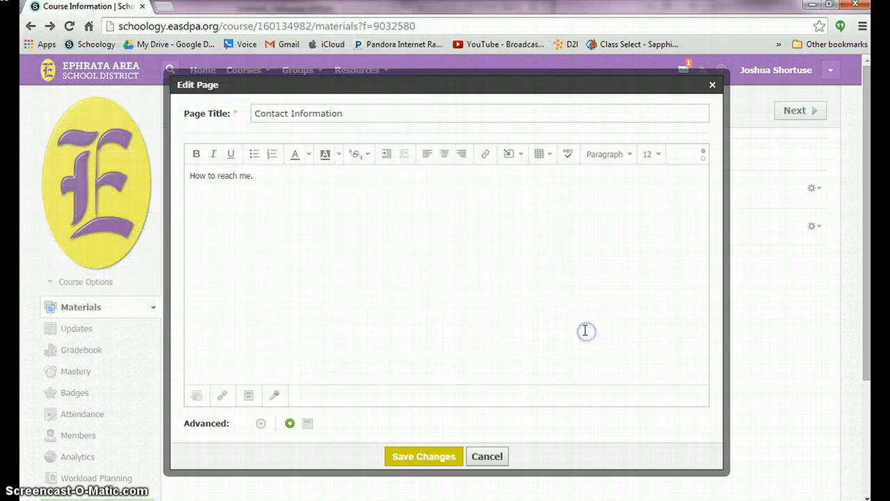
left_click_drag(254, 176, 159, 175)
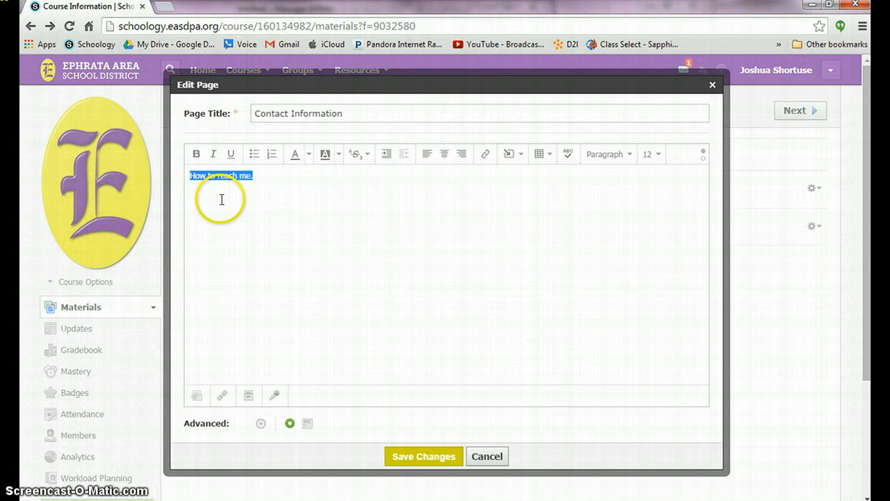
key("ctrl+v")
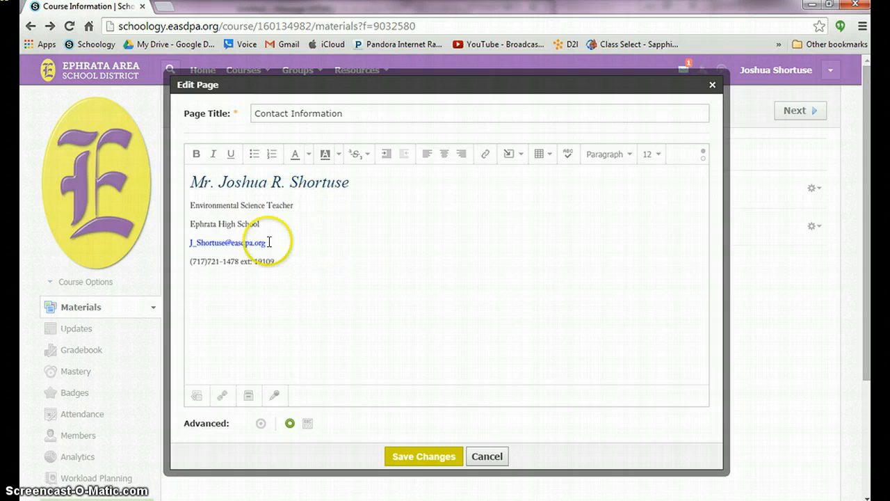
left_click(397, 461)
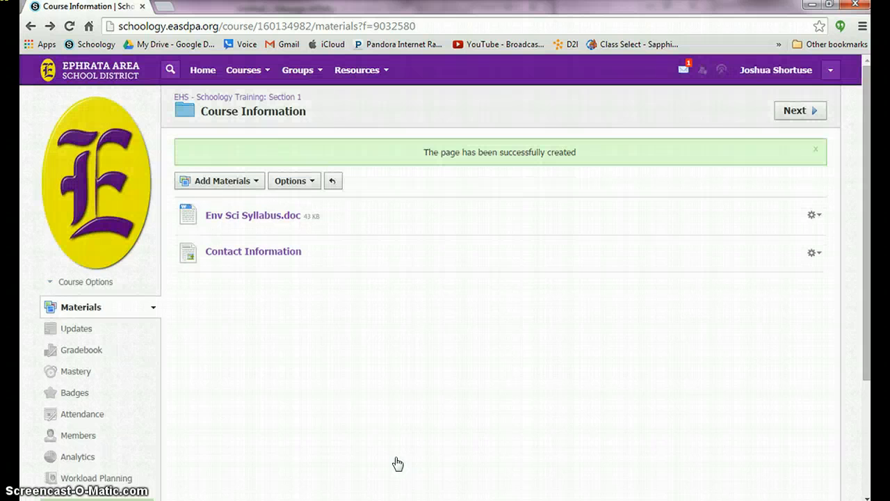
View the Contact Information page and test its e-mail link, closing the new message without sending it.
left_click(276, 258)
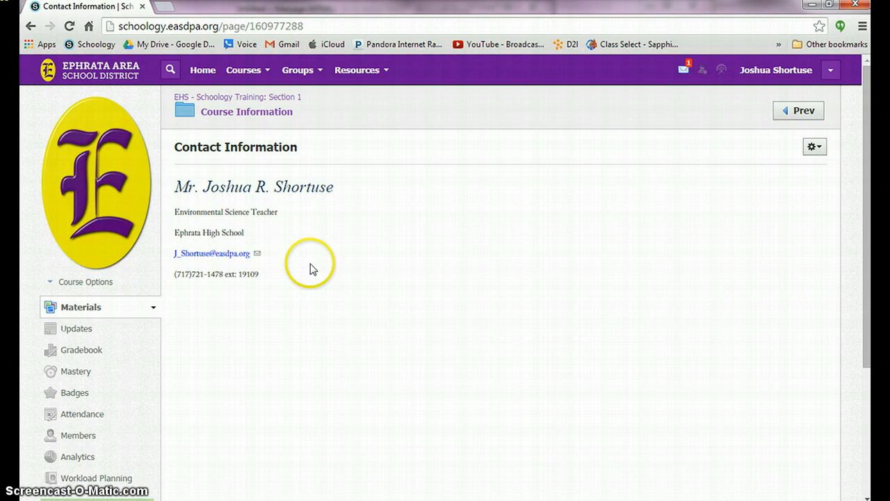
left_click(208, 256)
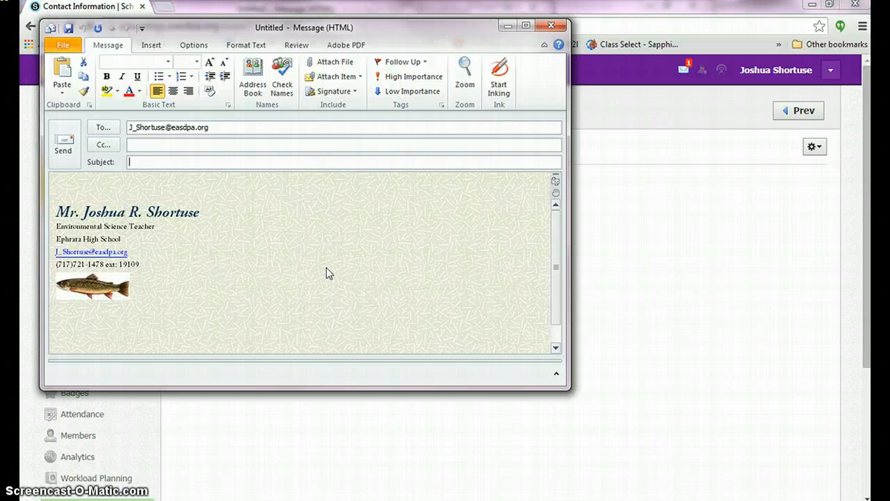
left_click(551, 26)
left_click(448, 291)
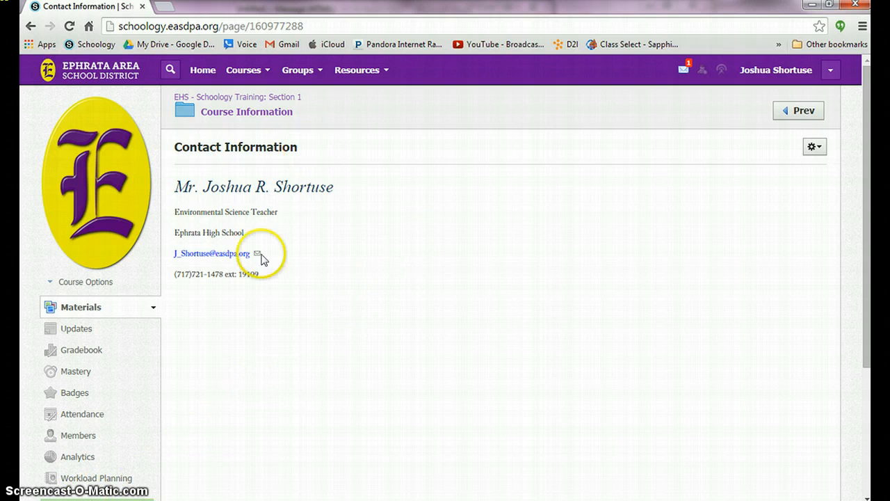
Go to the home page and reopen the EHS - Schoology Training: Section 1 course from there.
left_click(207, 72)
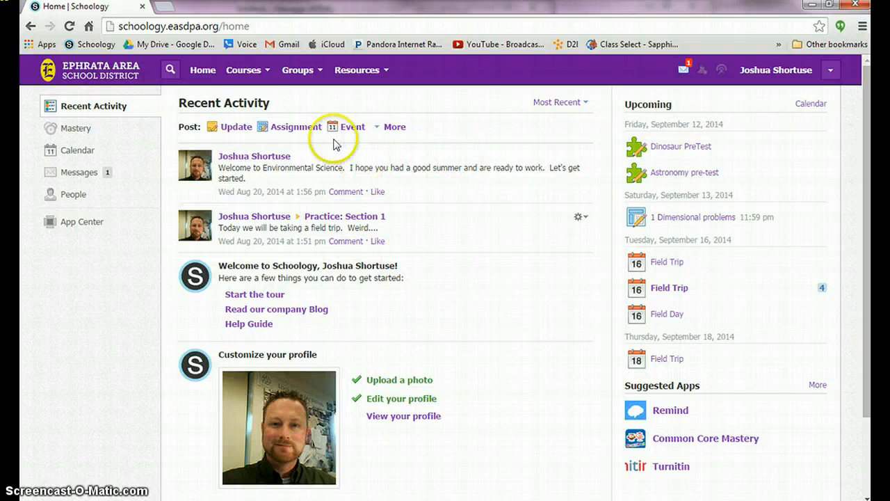
left_click(243, 73)
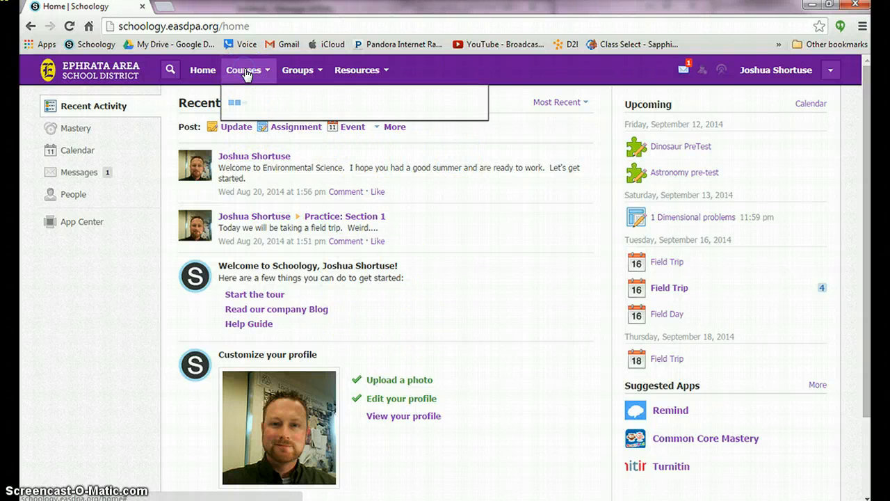
left_click(281, 202)
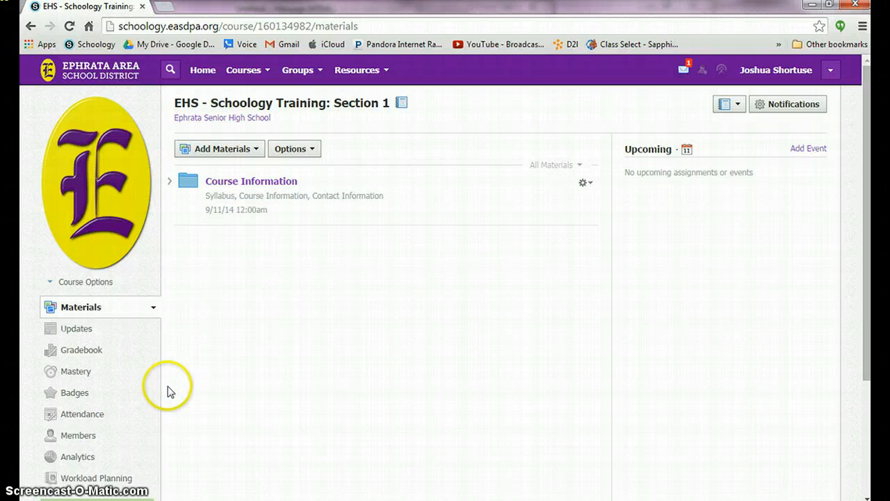
Review the course's member list, return to the materials page and look over the course's remaining sections.
left_click(81, 441)
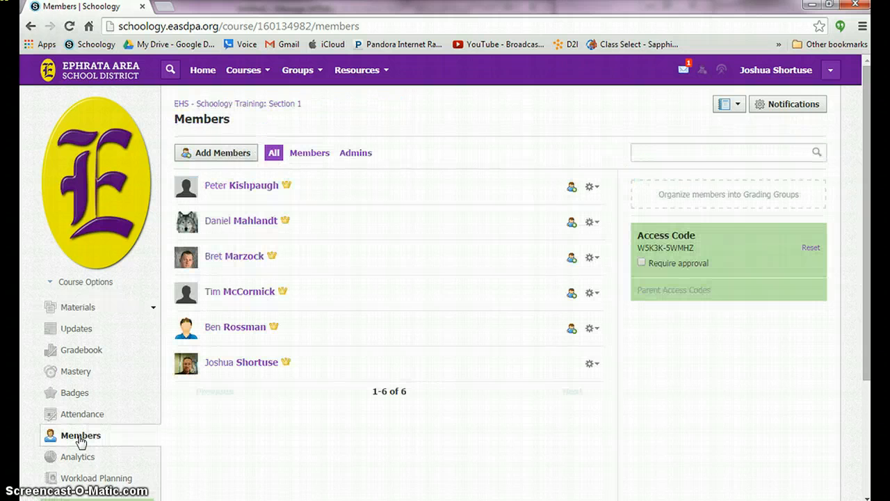
left_click(29, 27)
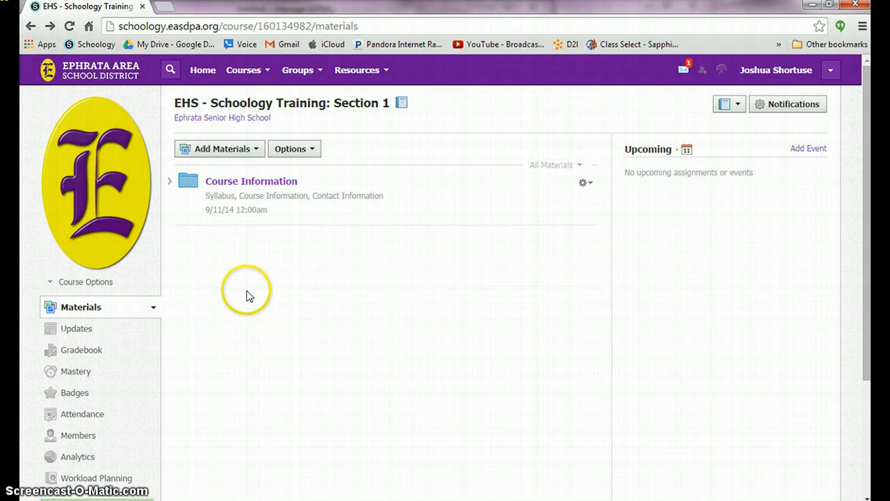
scroll(159, 338, "down", 1)
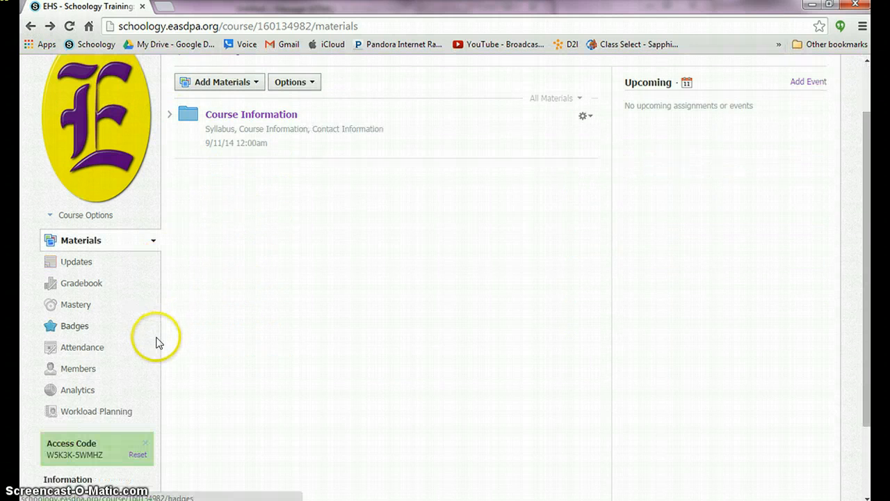
scroll(156, 342, "up", 1)
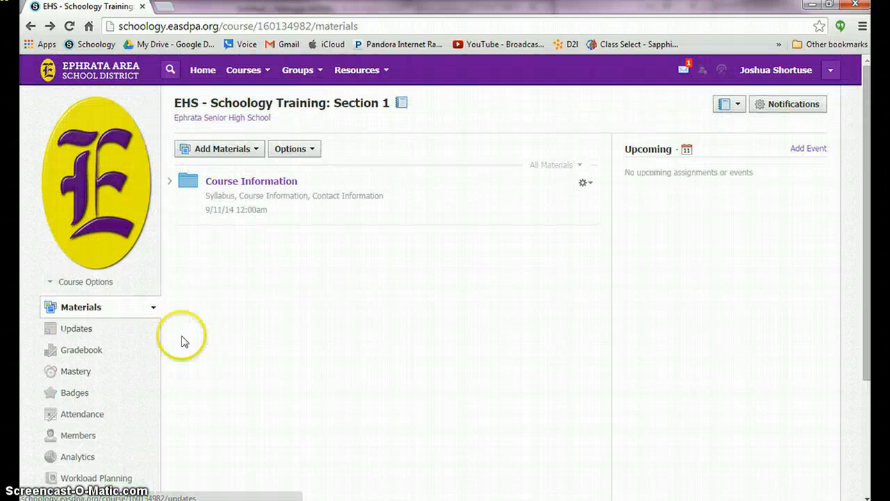